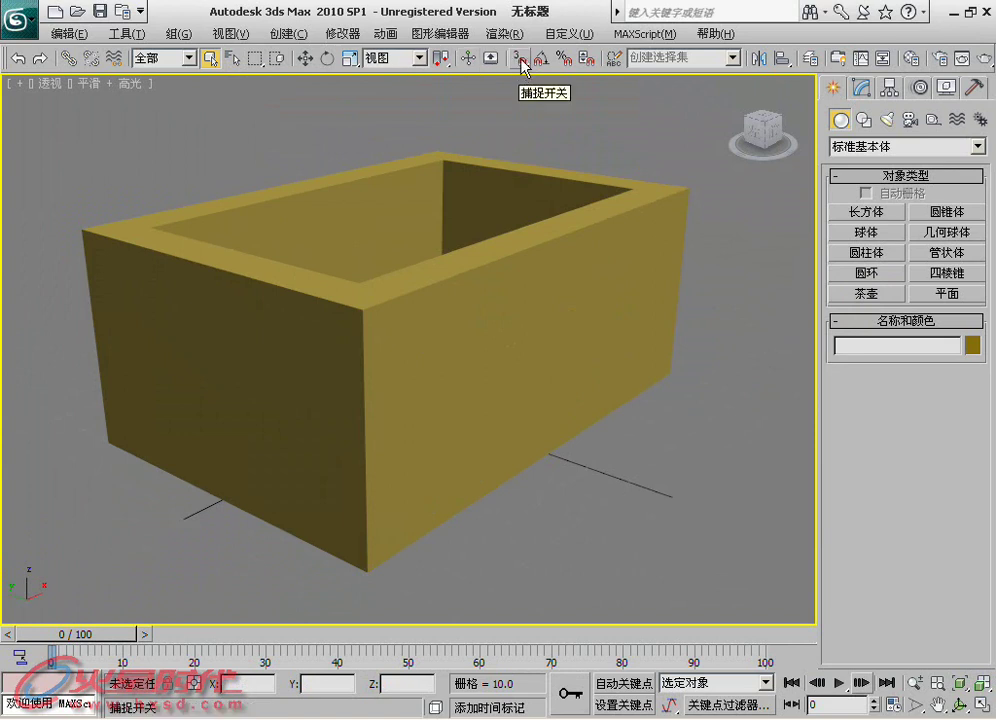
Turn on the Snaps Toggle and check its 3D/2D/2.5D mode flyout.
click(520, 61)
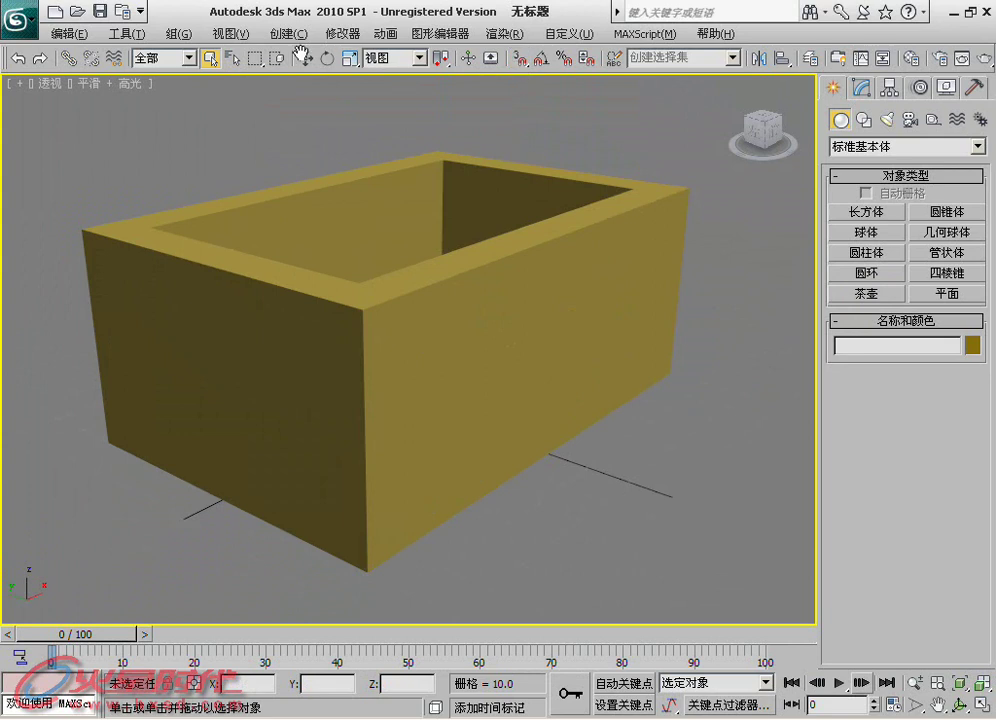
click(128, 33)
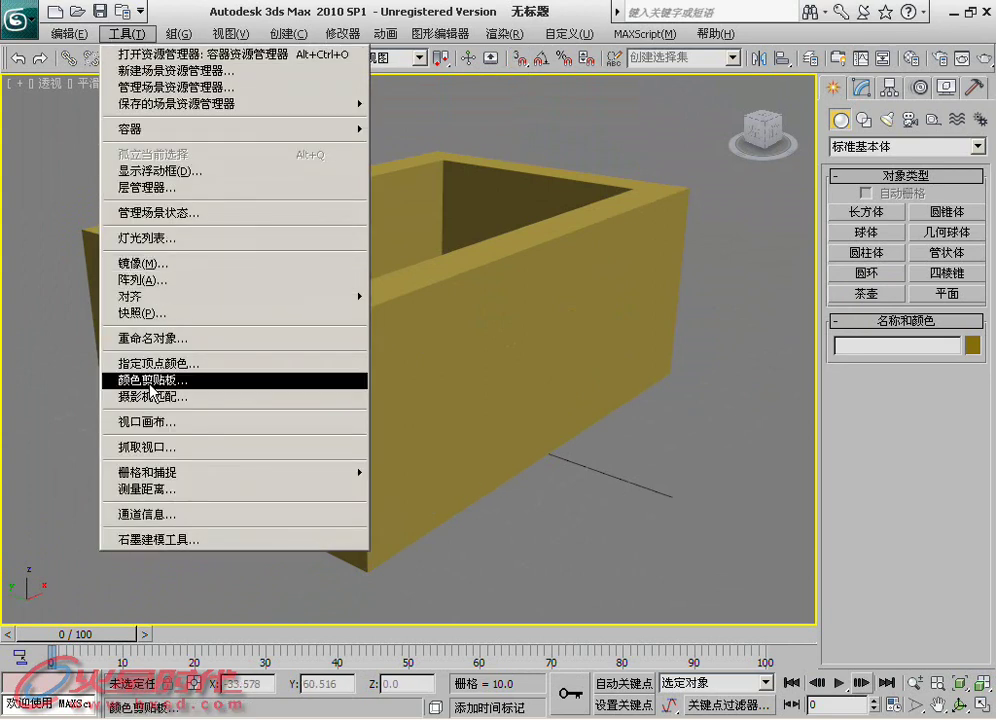
mouse_move(200, 471)
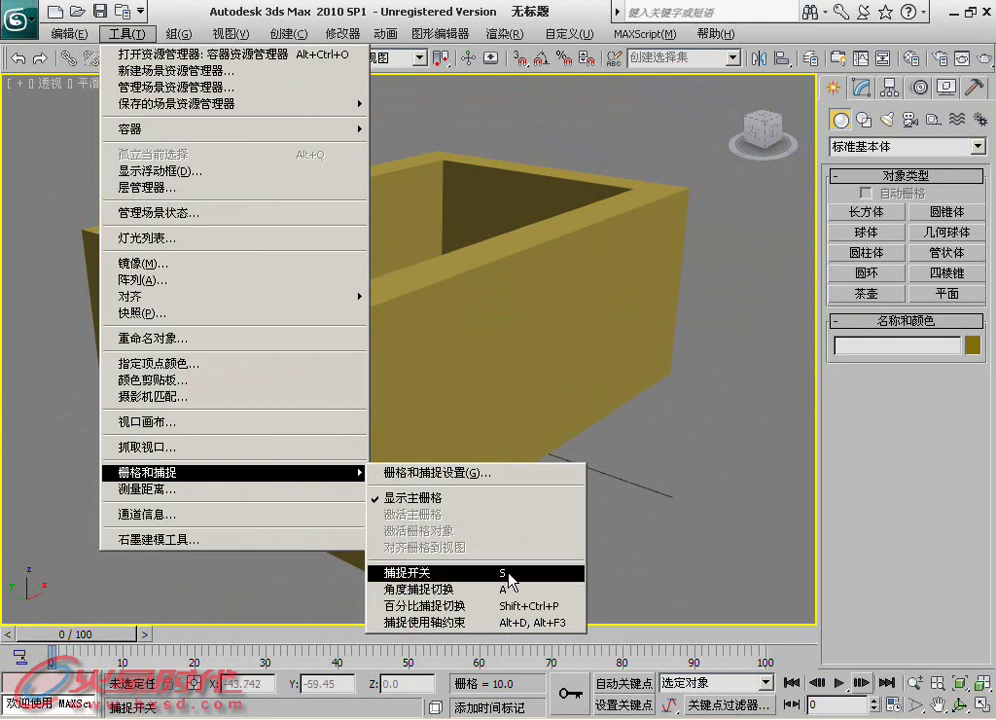
click(529, 580)
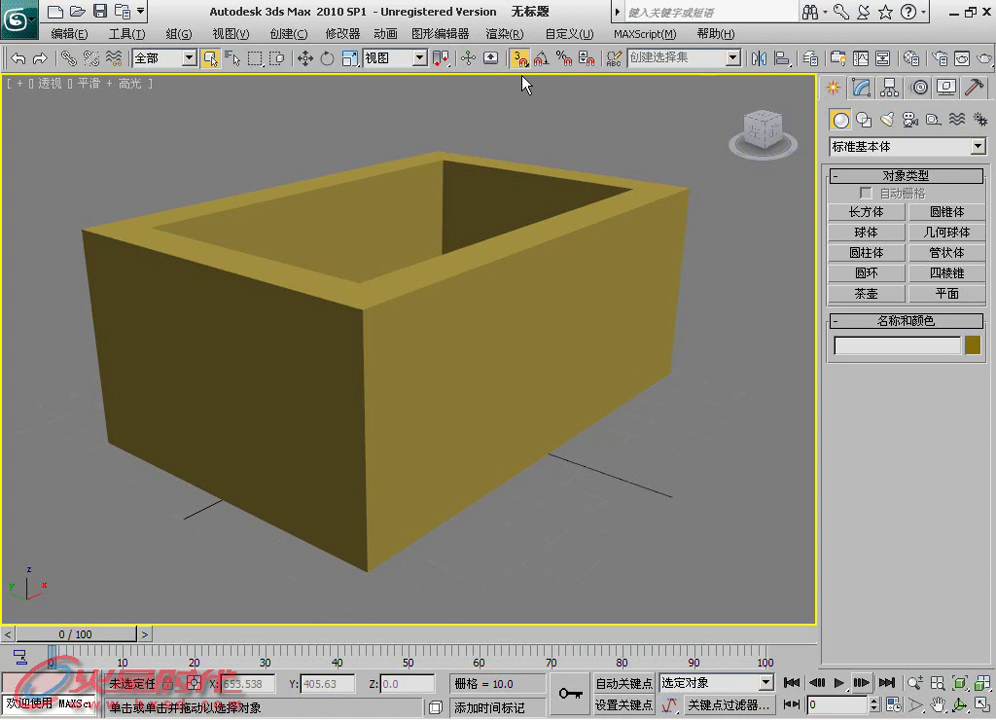
alt+middle_drag(524, 82, 556, 137)
drag(520, 68, 520, 122)
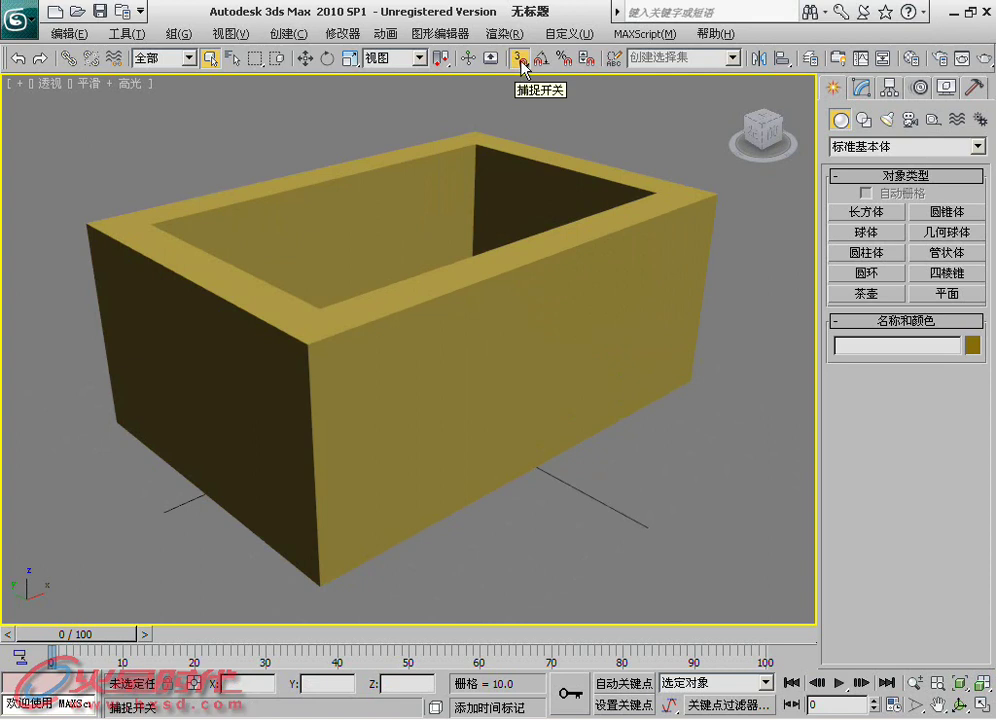
Open Grid and Snap Settings via Tools > Grids and Snaps, with all Standard snaps unchecked.
right_click(520, 64)
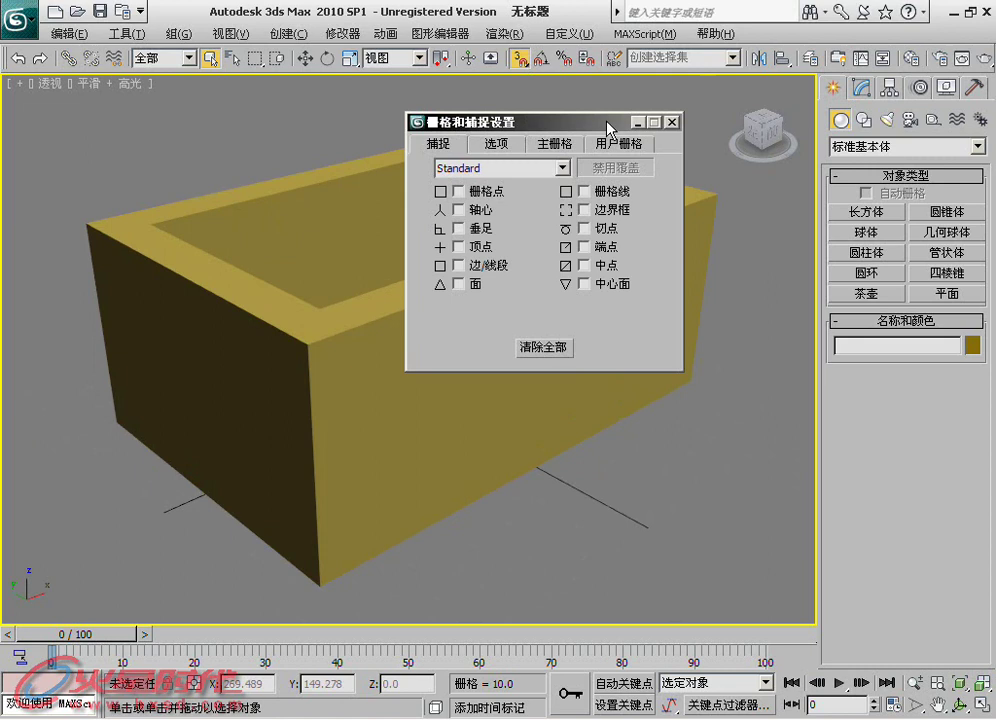
click(675, 122)
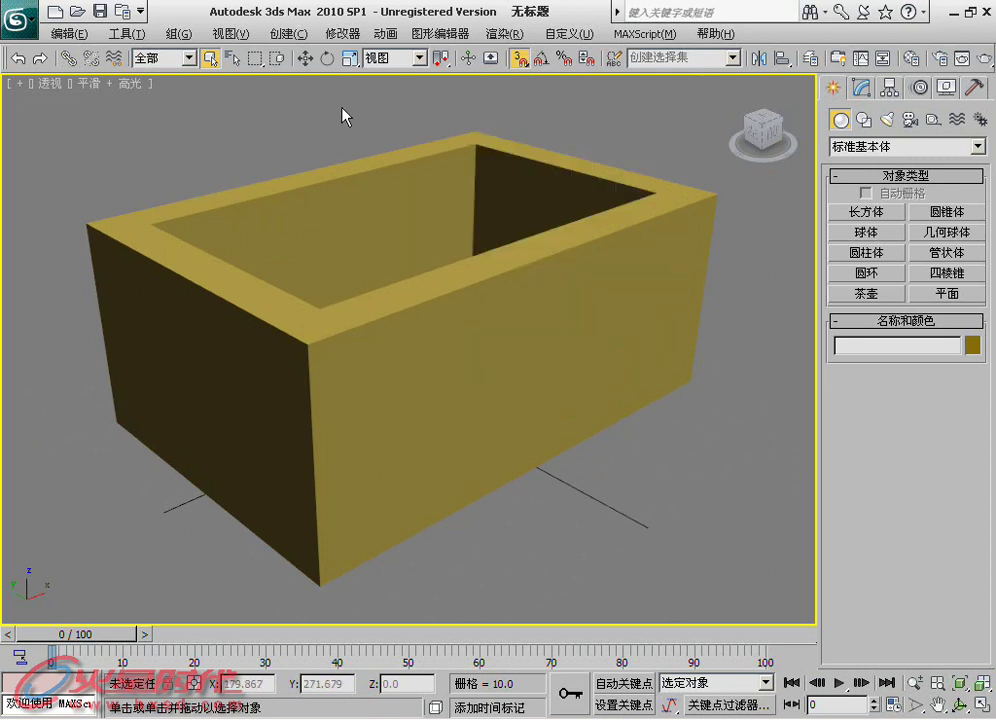
click(128, 33)
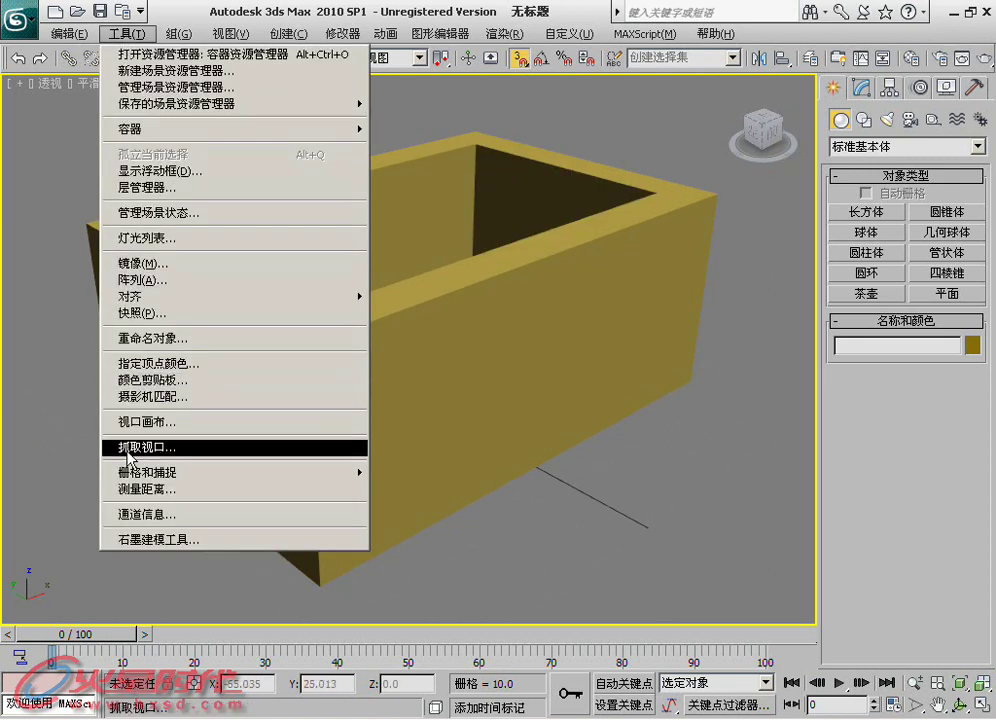
mouse_move(230, 472)
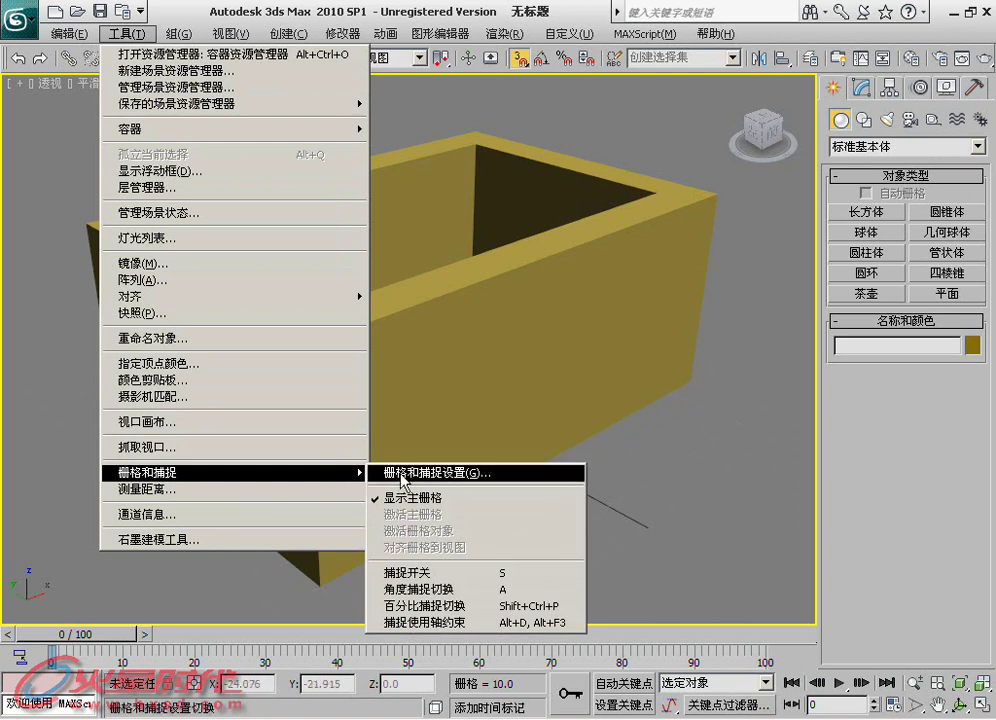
click(529, 479)
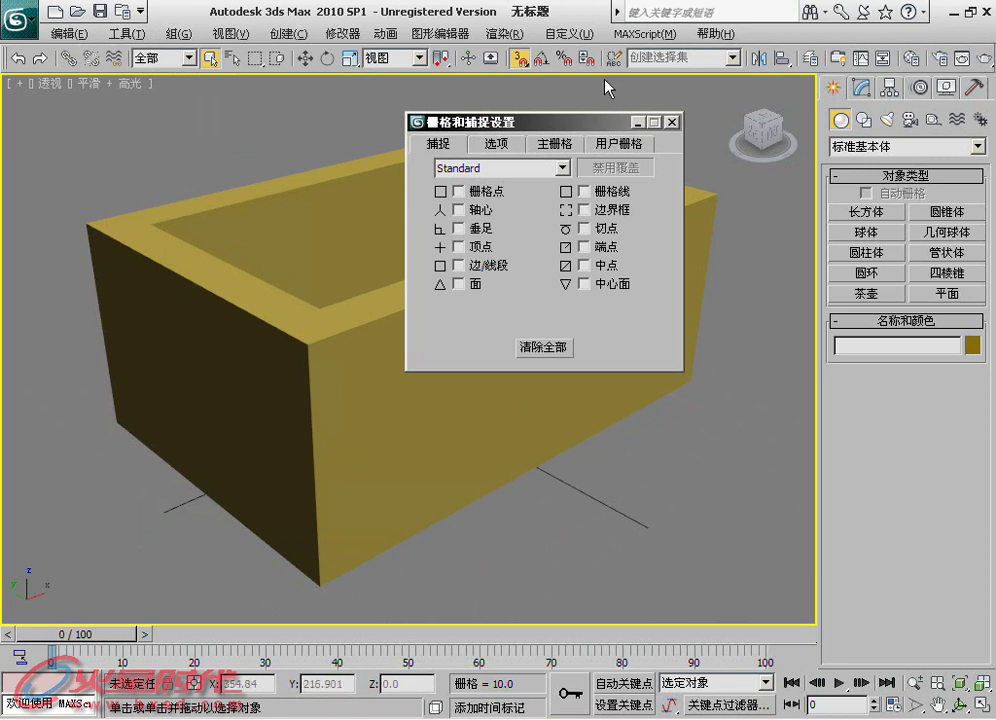
Show the floating Snaps toolbar and place it below the settings dialog.
right_click(678, 67)
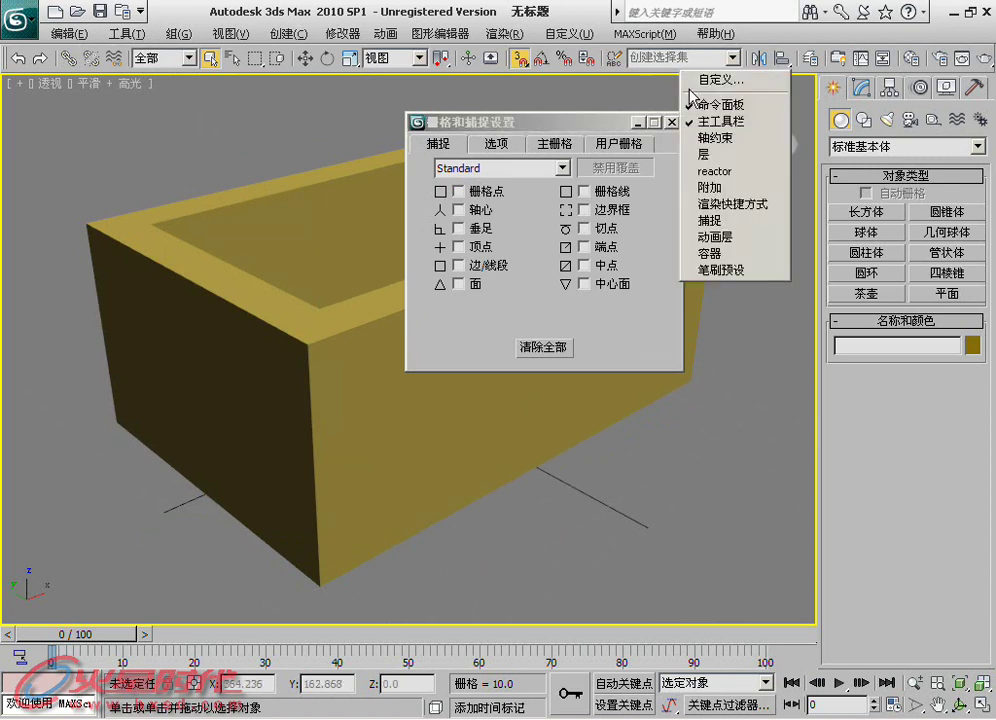
click(707, 220)
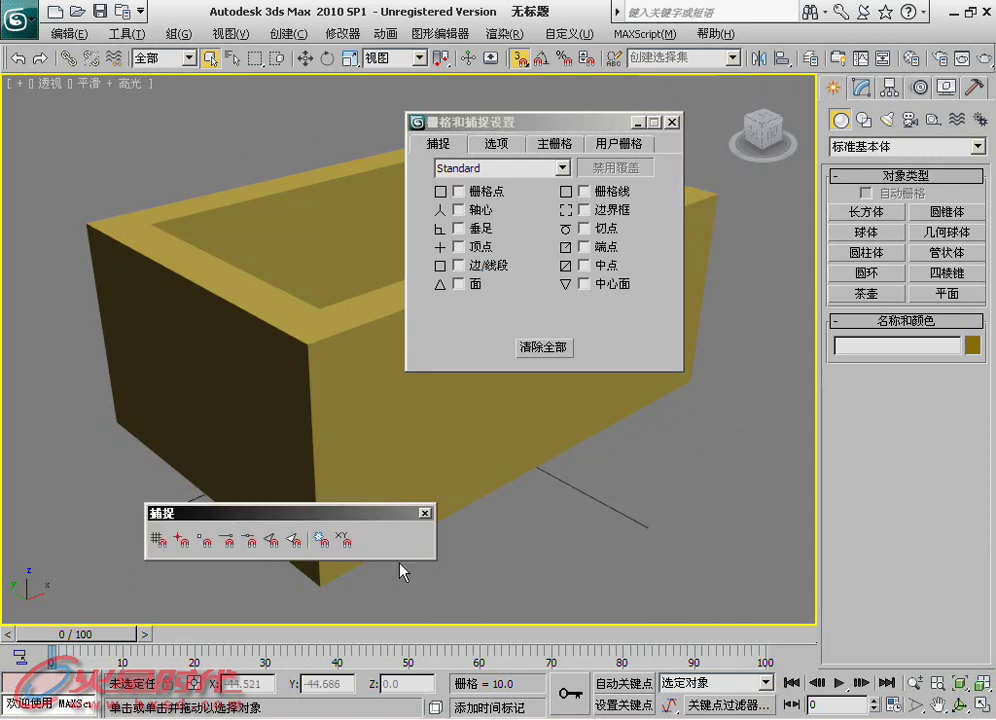
mouse_move(569, 446)
mouse_down()
mouse_move(786, 412)
mouse_move(716, 405)
mouse_up()
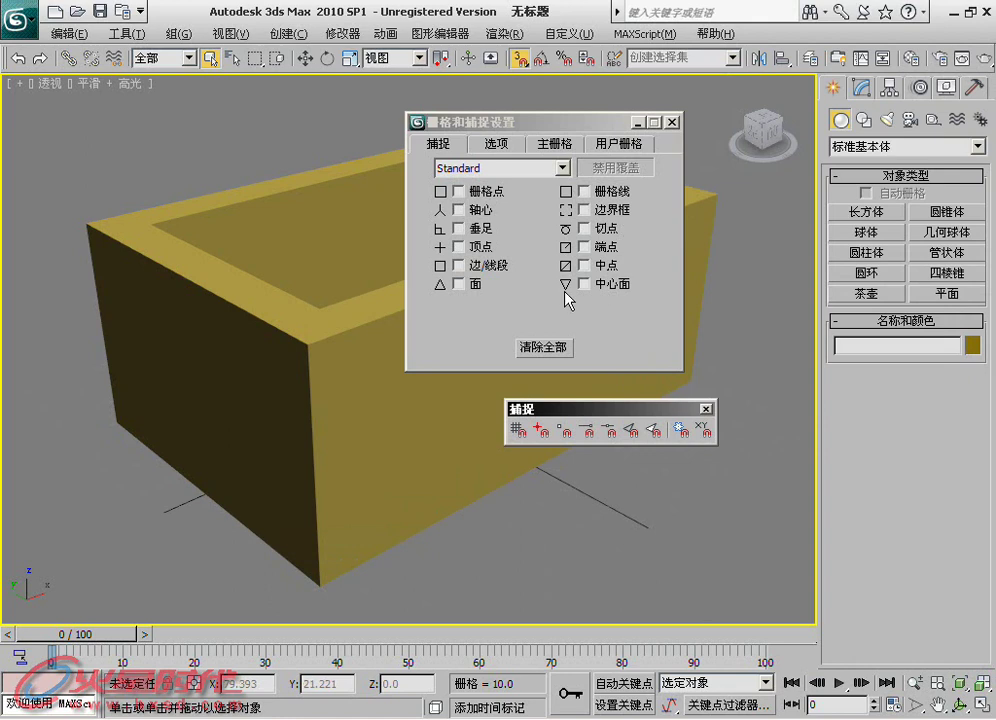
Check the NURBS snap list, return to Standard, and enable Vertex snapping.
click(500, 168)
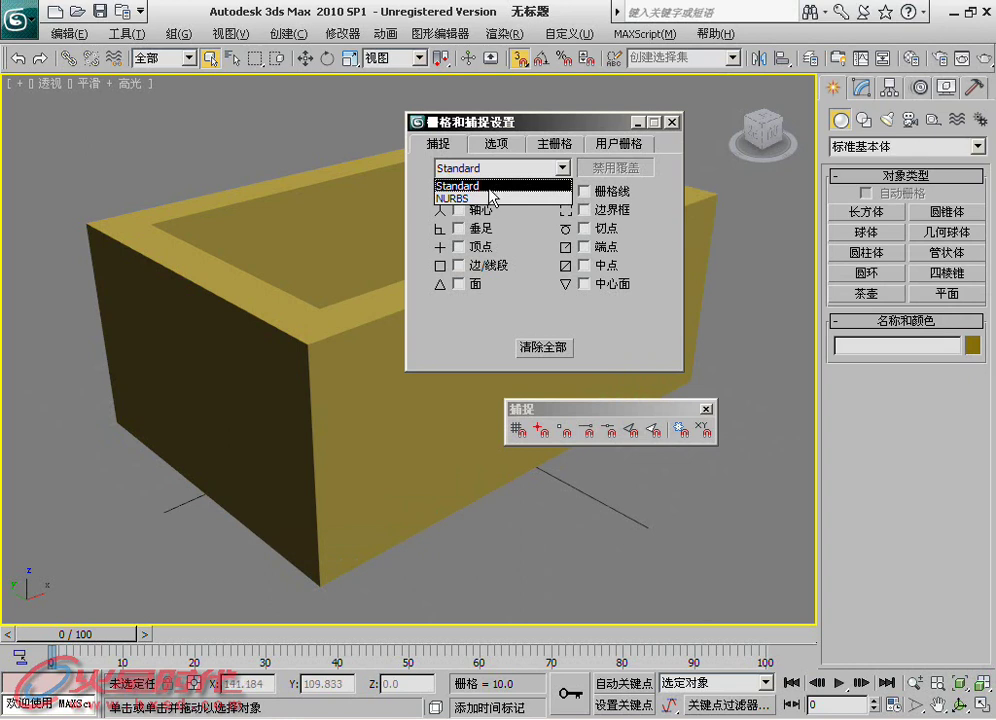
click(493, 198)
click(501, 171)
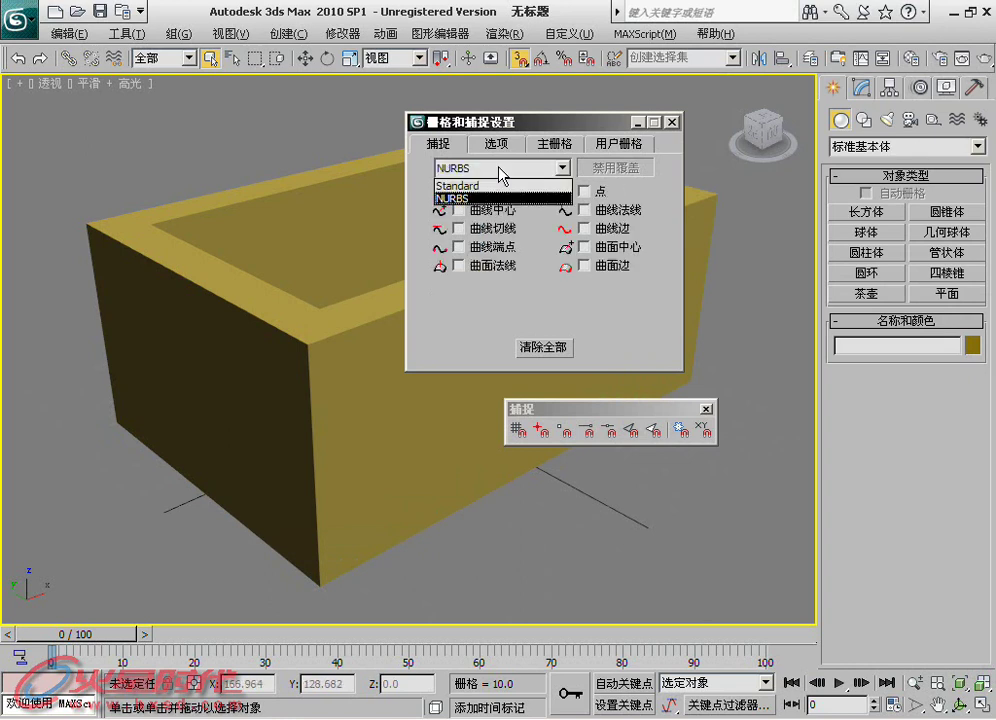
click(503, 186)
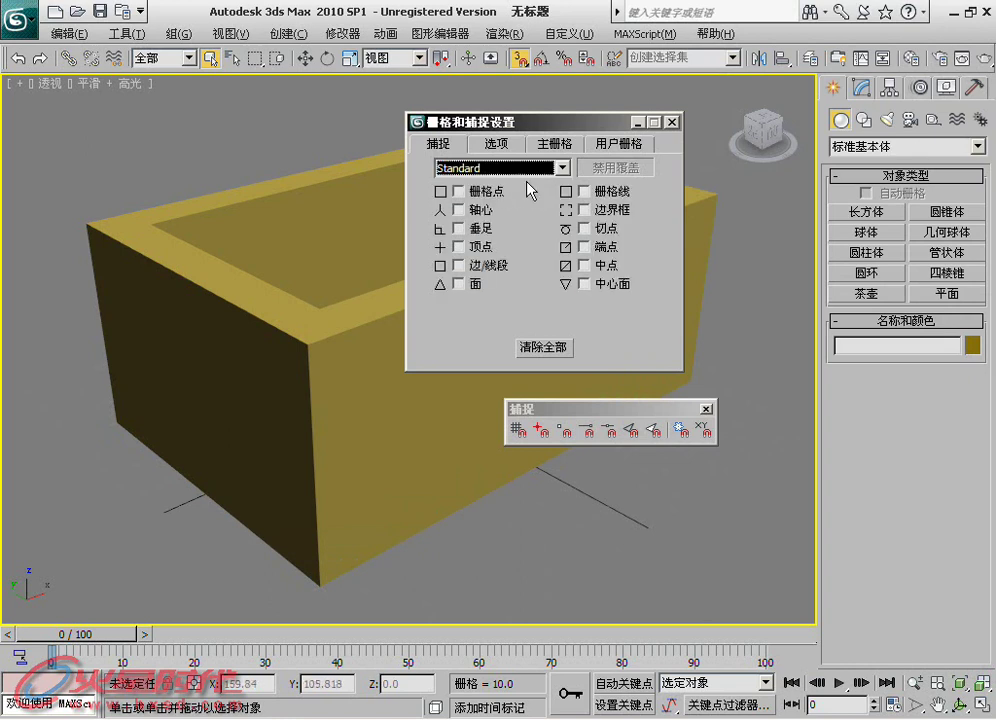
click(458, 246)
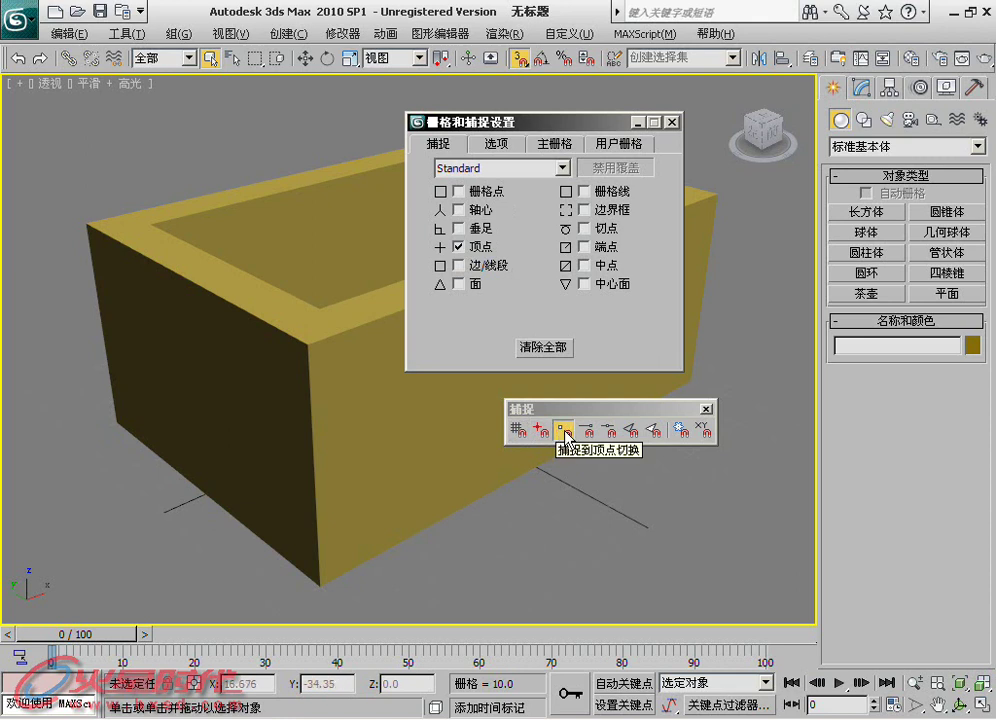
Move the snap panels to the right and switch the perspective view to wireframe with F3.
drag(620, 411, 791, 527)
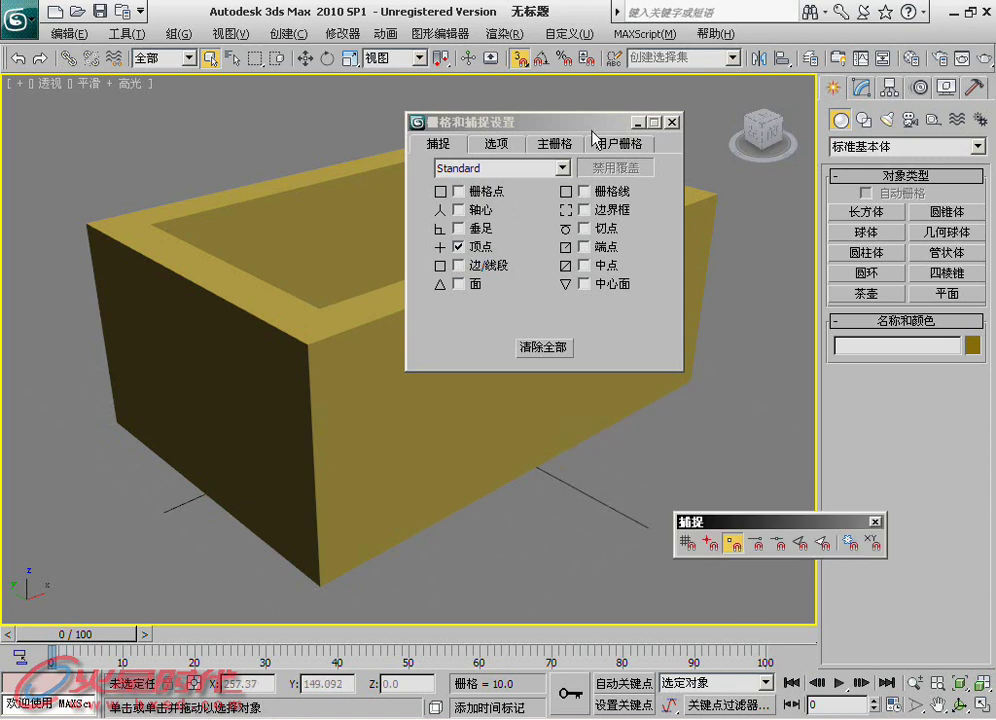
drag(552, 124, 787, 236)
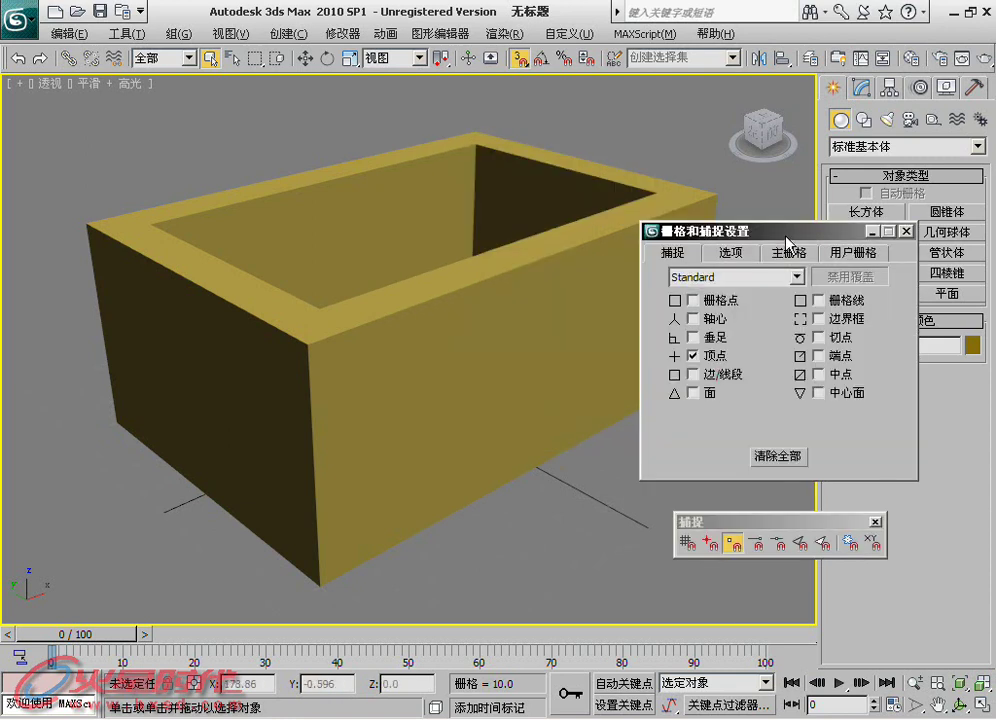
mouse_move(489, 289)
alt+middle_down()
mouse_move(518, 273)
mouse_move(453, 280)
mouse_move(436, 333)
mouse_move(440, 298)
mouse_move(451, 291)
mouse_move(438, 285)
mouse_move(428, 295)
alt+middle_up()
key(F3)
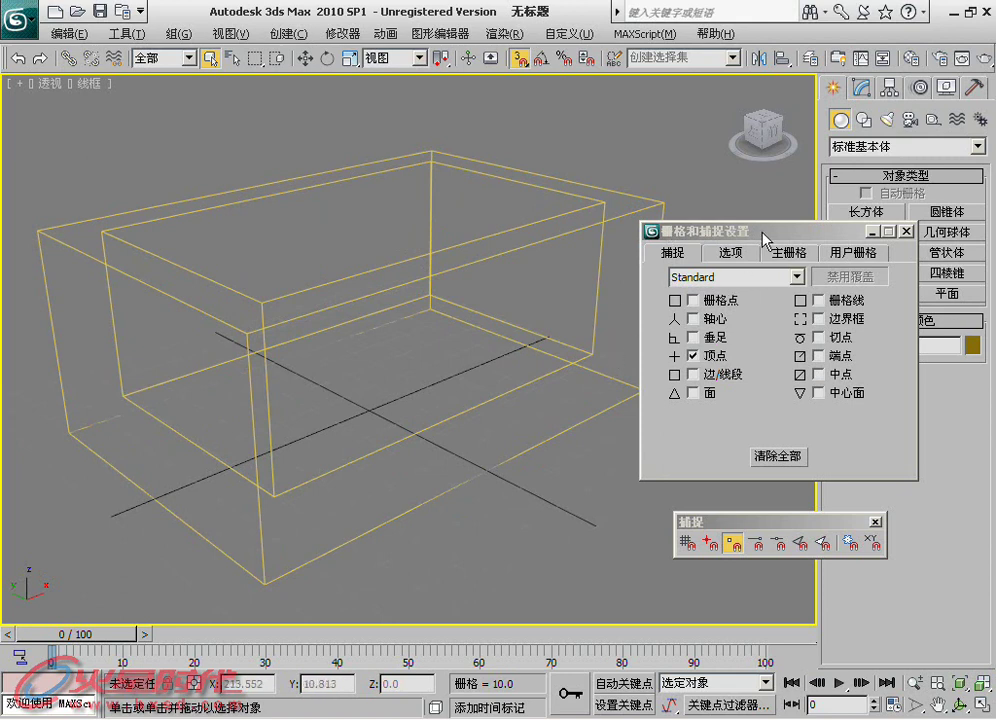
Choose Shapes > Line in the Create panel and move the snap dialog clear of the box.
click(862, 119)
drag(760, 231, 729, 273)
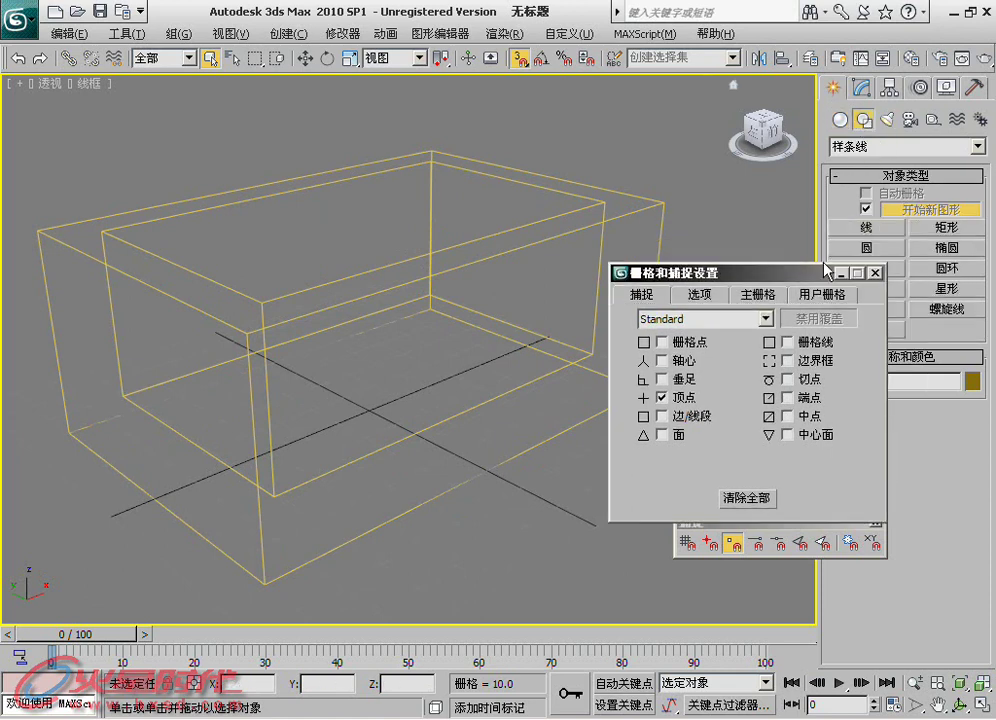
click(864, 229)
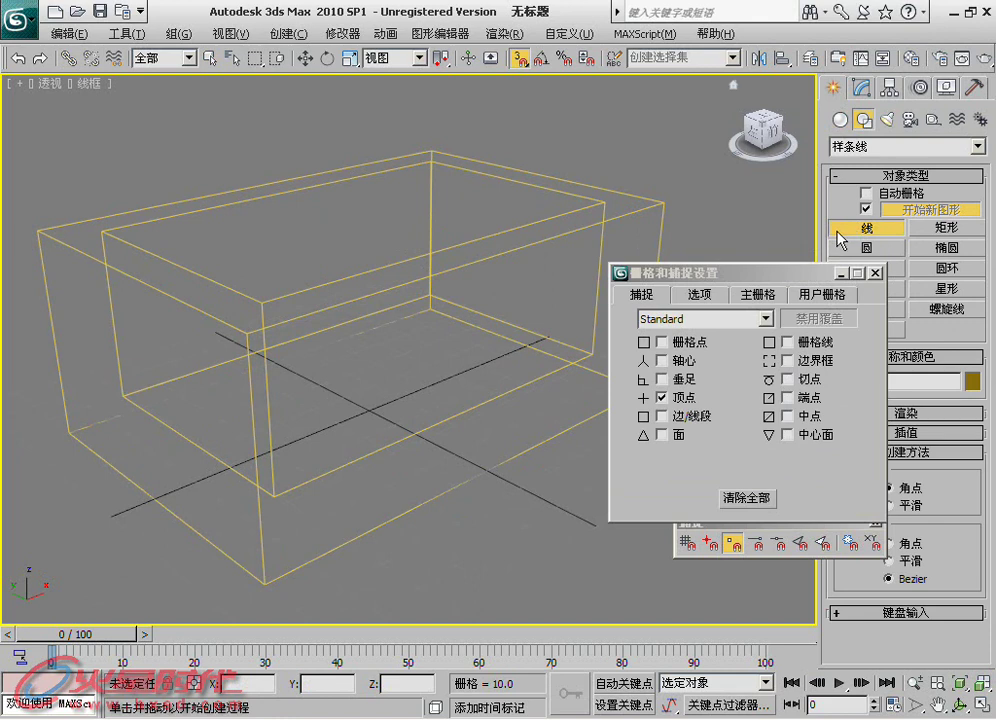
drag(634, 274, 684, 260)
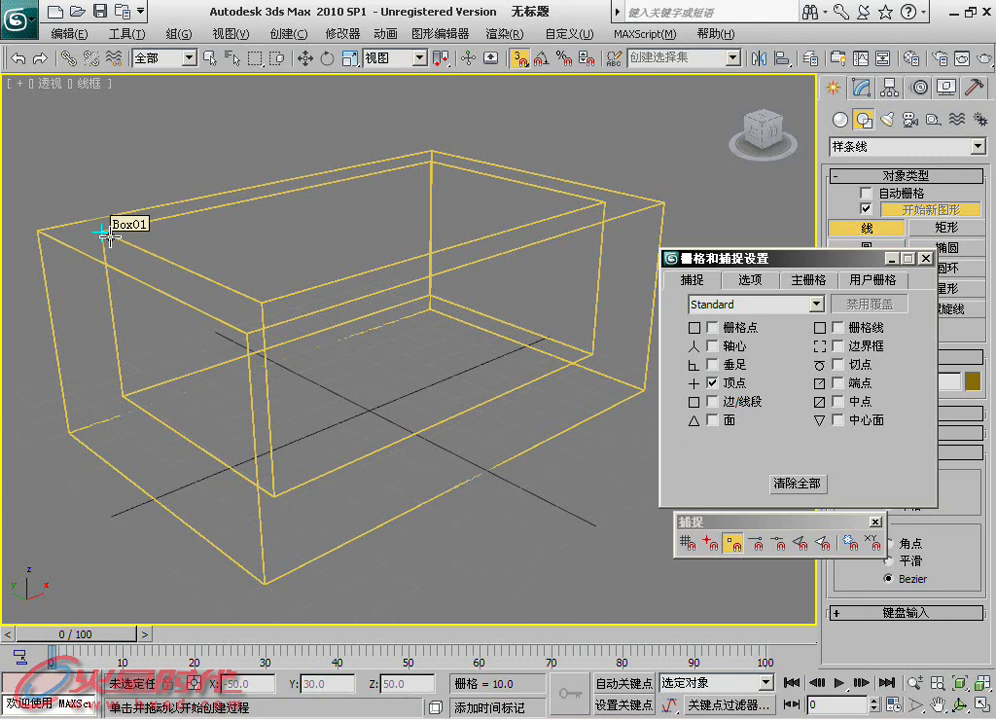
Draw a four-corner line snapped to box vertices and close it by answering Yes.
click(102, 232)
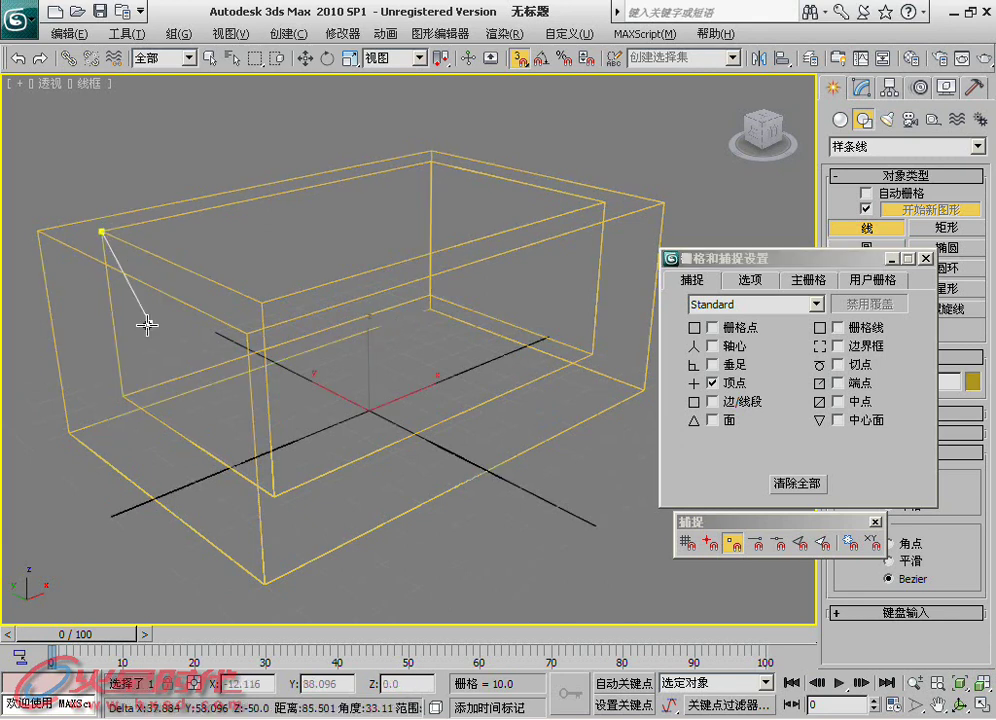
click(120, 396)
click(593, 354)
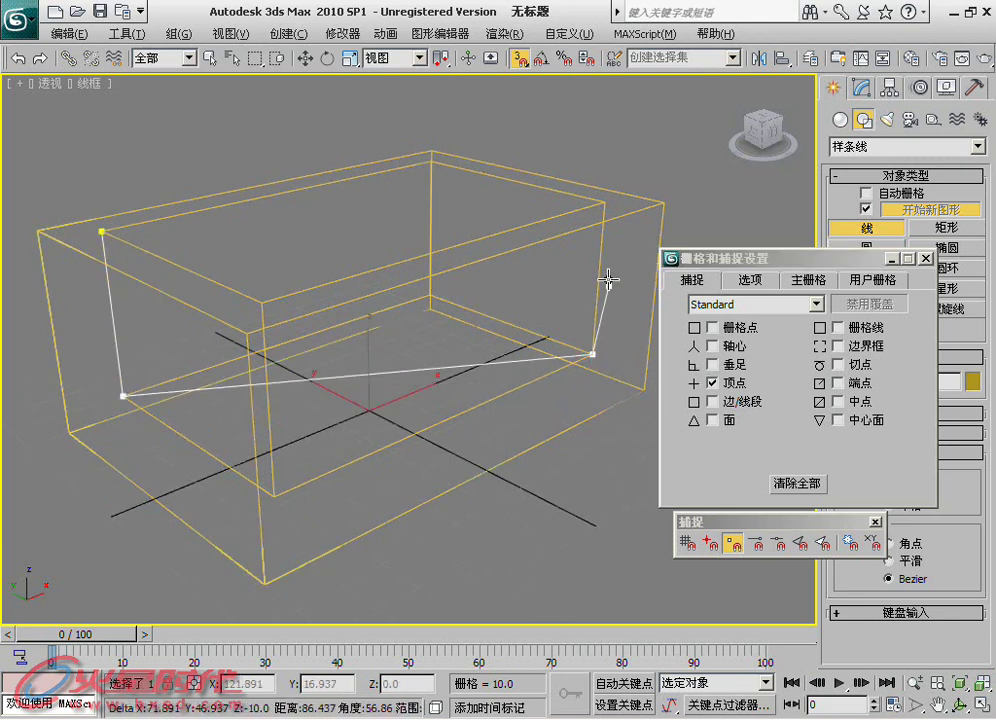
click(604, 203)
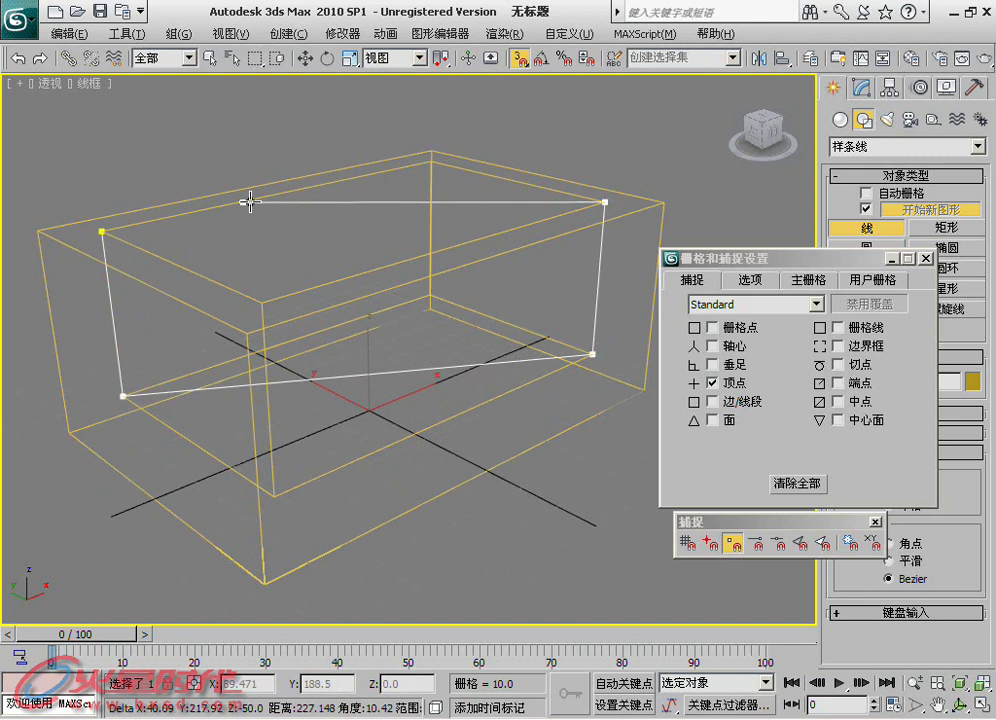
click(101, 231)
click(450, 403)
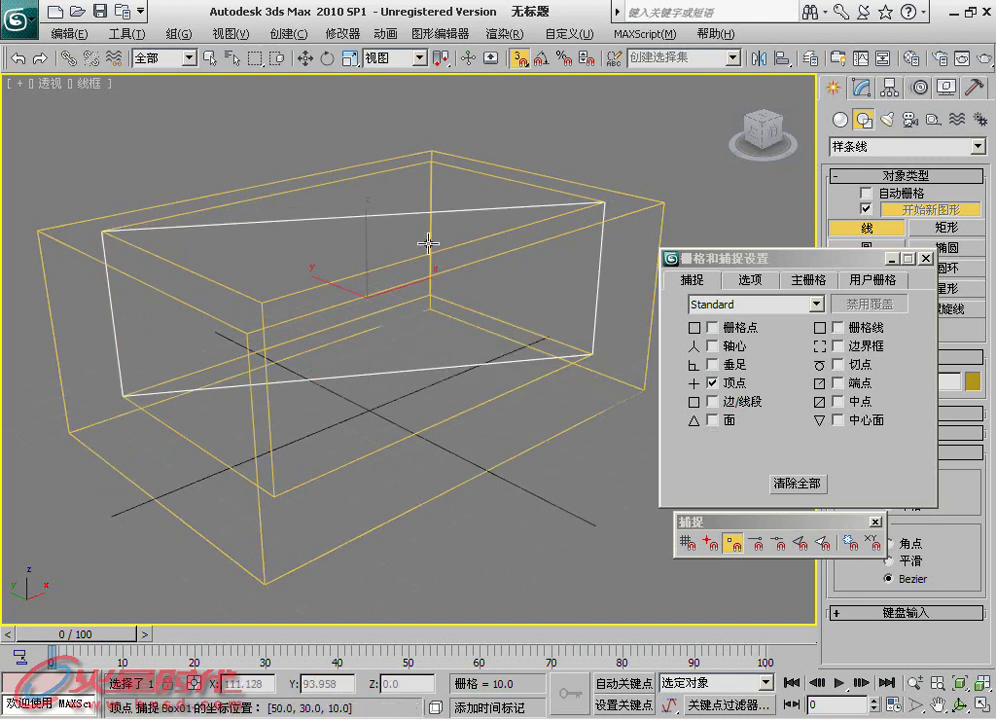
Select Line01 to check its position from another angle, then deselect it.
click(305, 57)
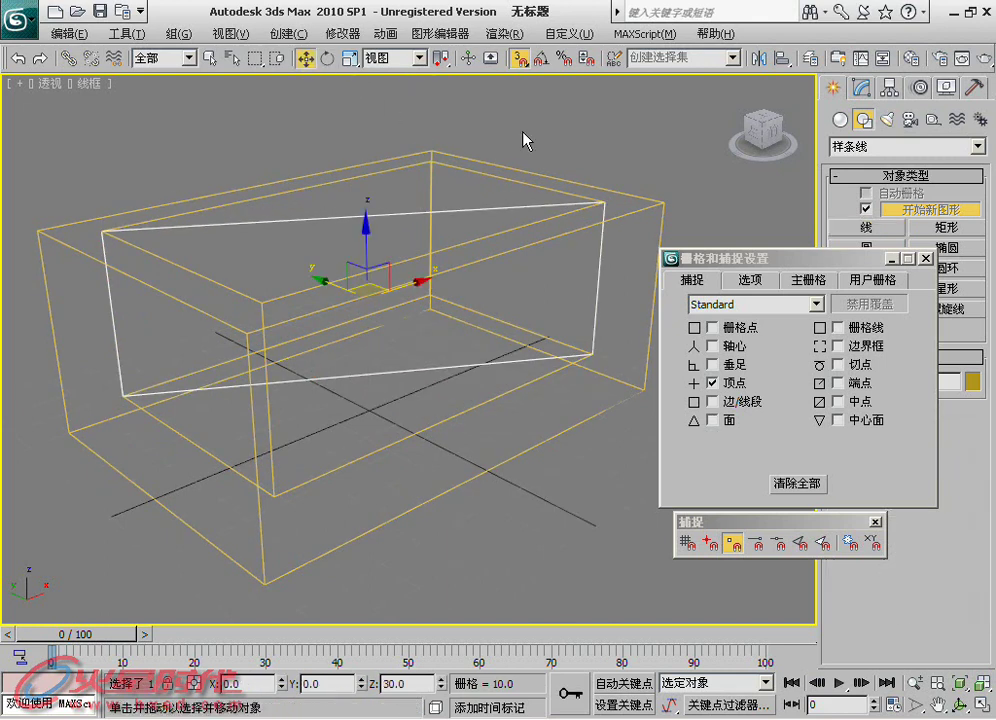
click(493, 228)
mouse_move(493, 228)
alt+middle_down()
mouse_move(493, 236)
mouse_move(536, 231)
mouse_move(436, 222)
alt+middle_up()
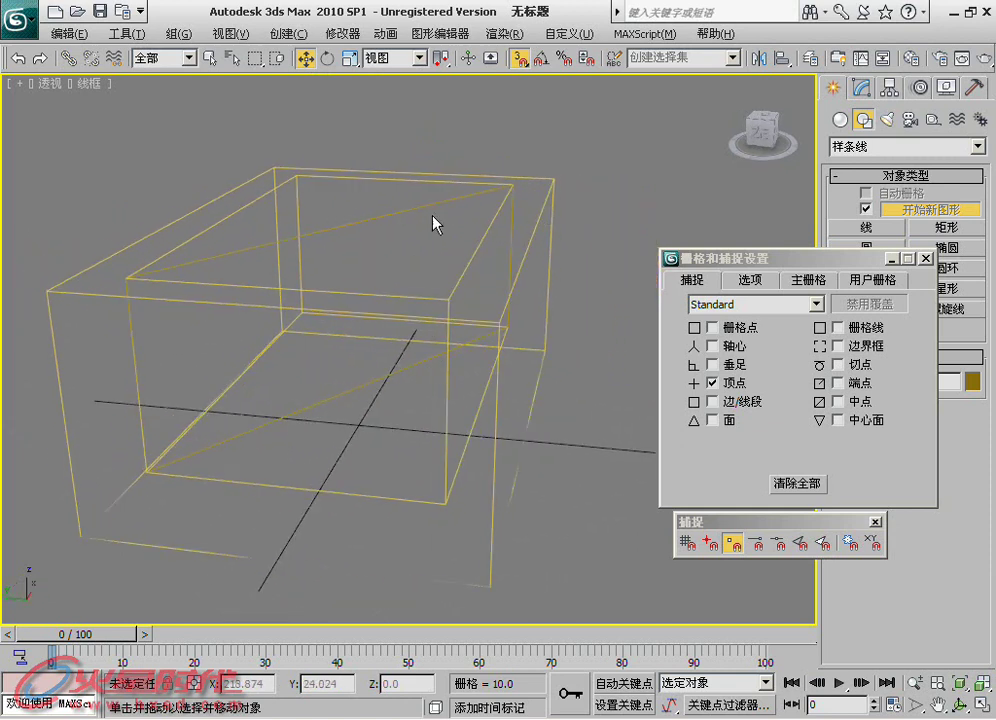
click(396, 208)
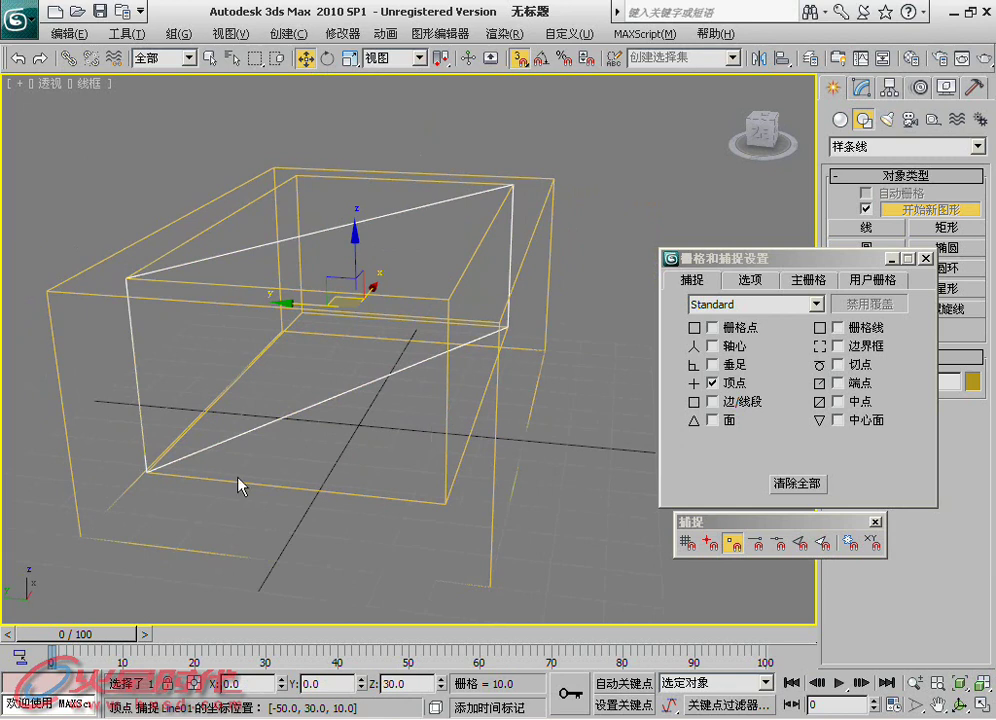
click(563, 155)
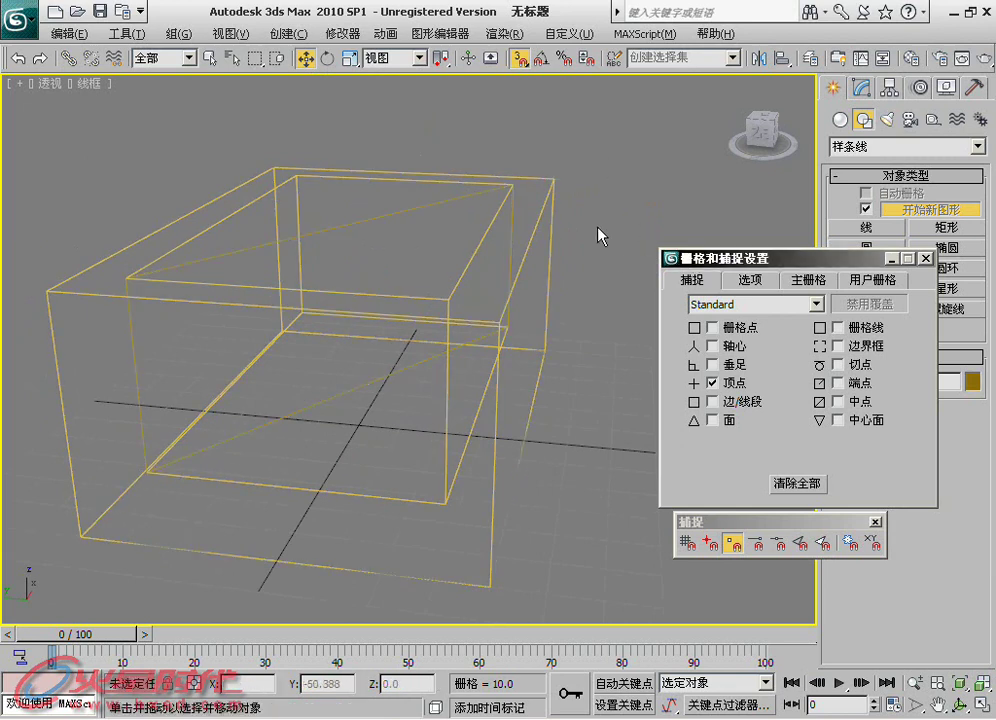
Switch the Snaps Toggle flyout to 2.5D mode.
mouse_move(520, 58)
mouse_down()
mouse_move(522, 88)
mouse_move(519, 78)
mouse_up()
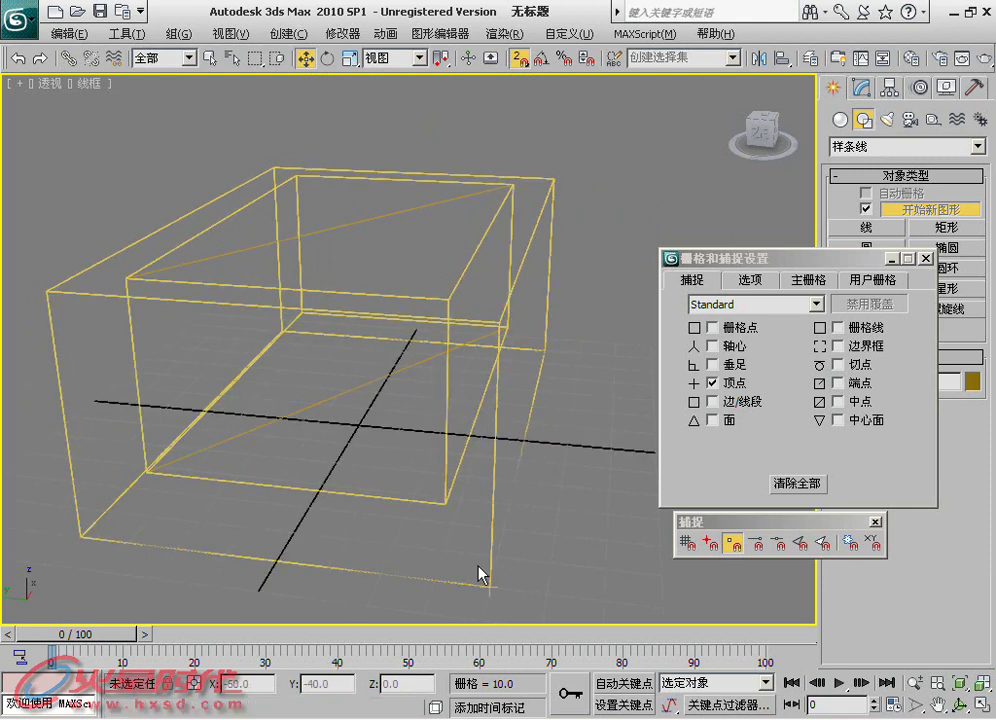
click(540, 350)
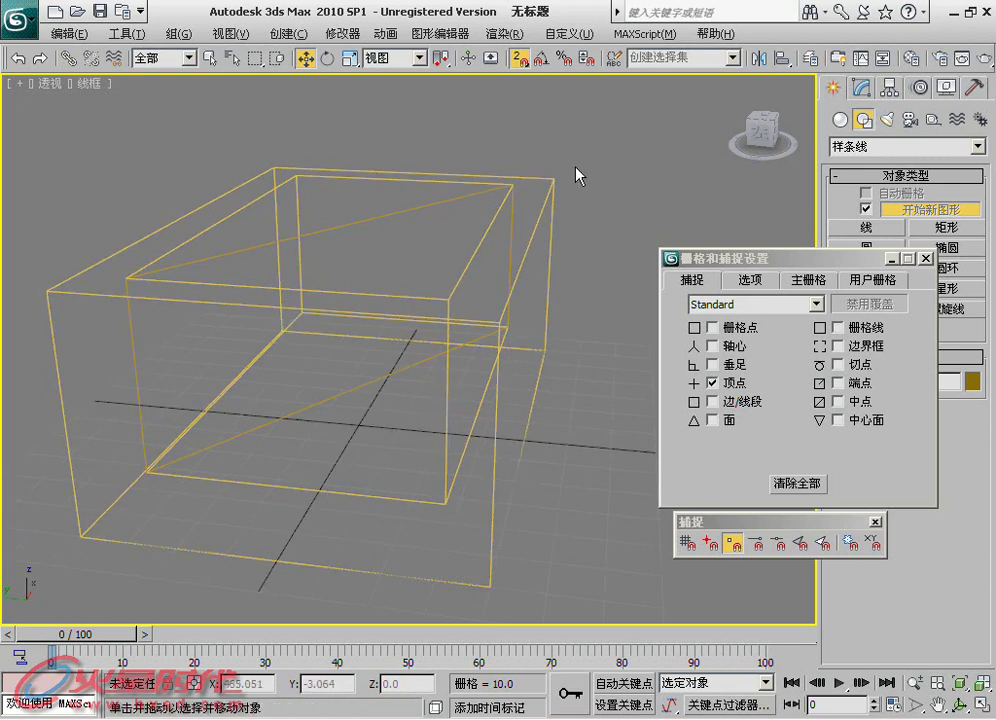
drag(520, 60, 519, 80)
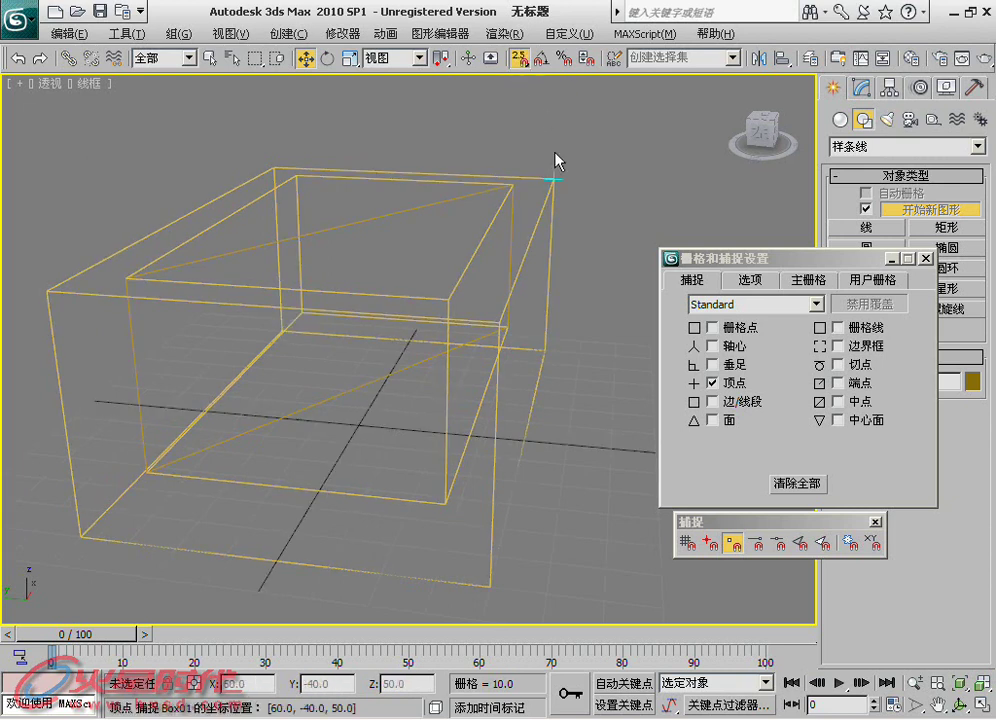
alt+middle_drag(597, 245, 546, 244)
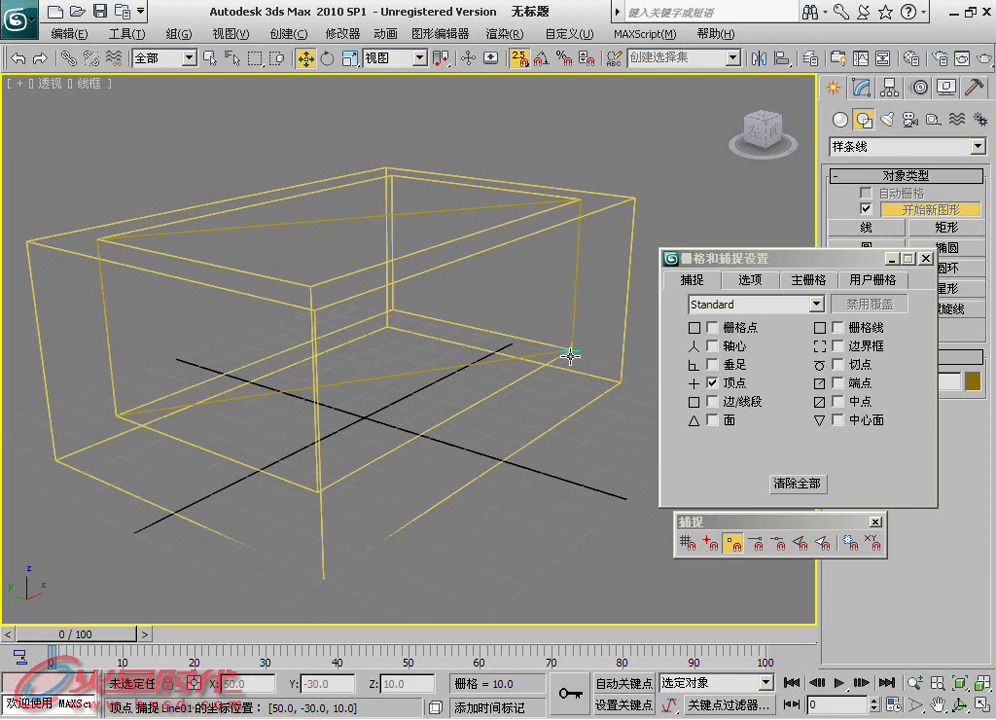
Draw a closed line through the top-right, left and lower-right box corners, then zoom out to inspect it.
click(870, 228)
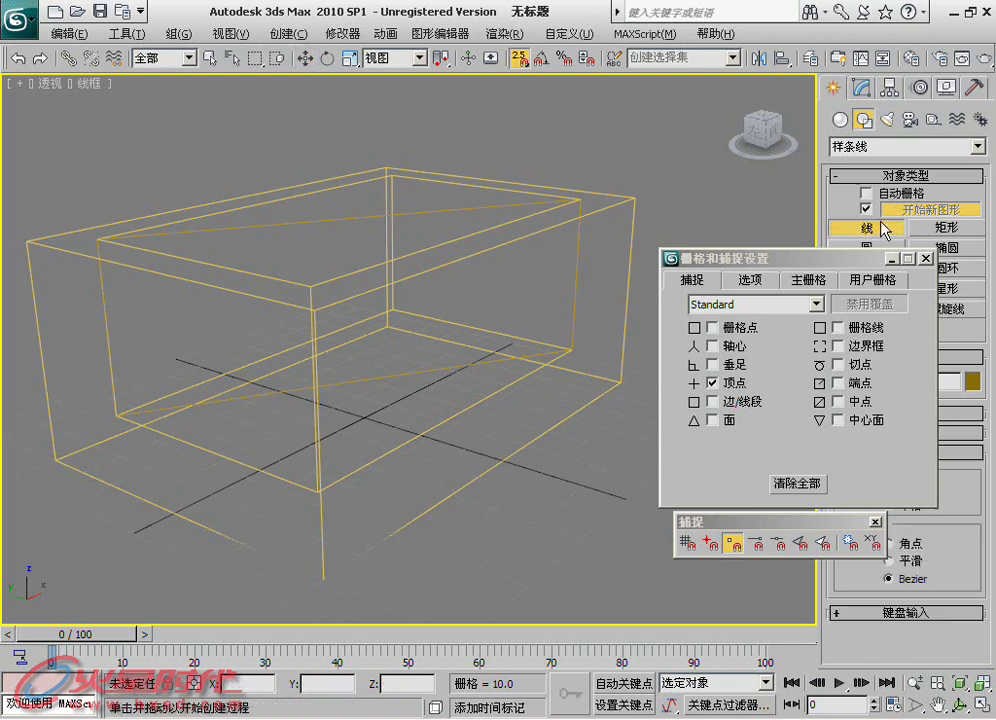
click(635, 199)
click(27, 241)
click(620, 382)
click(634, 198)
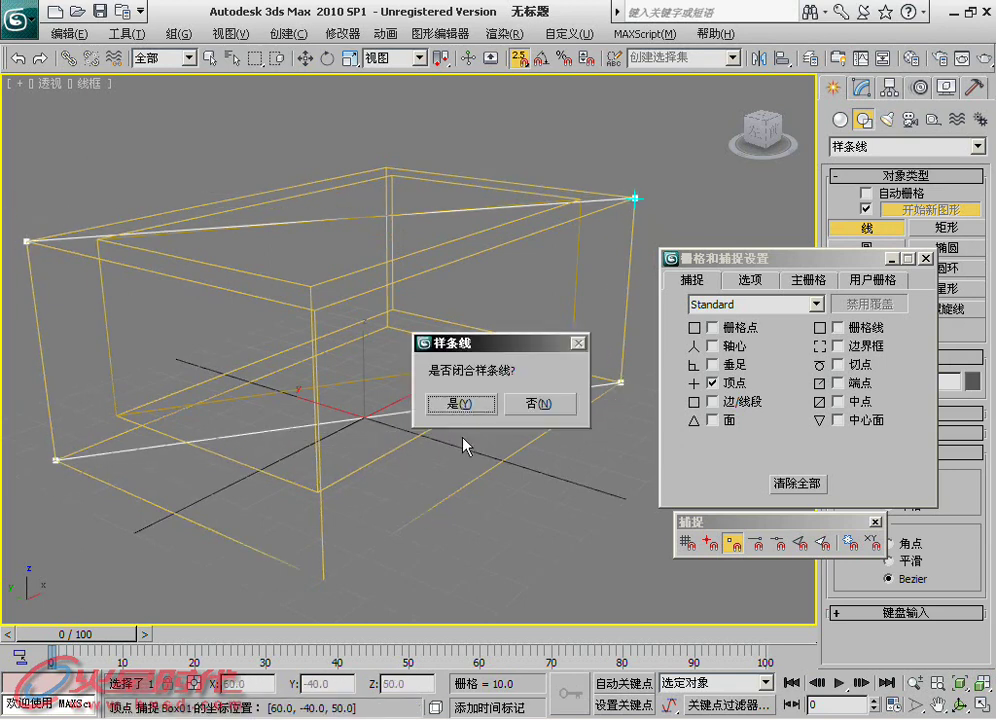
click(470, 404)
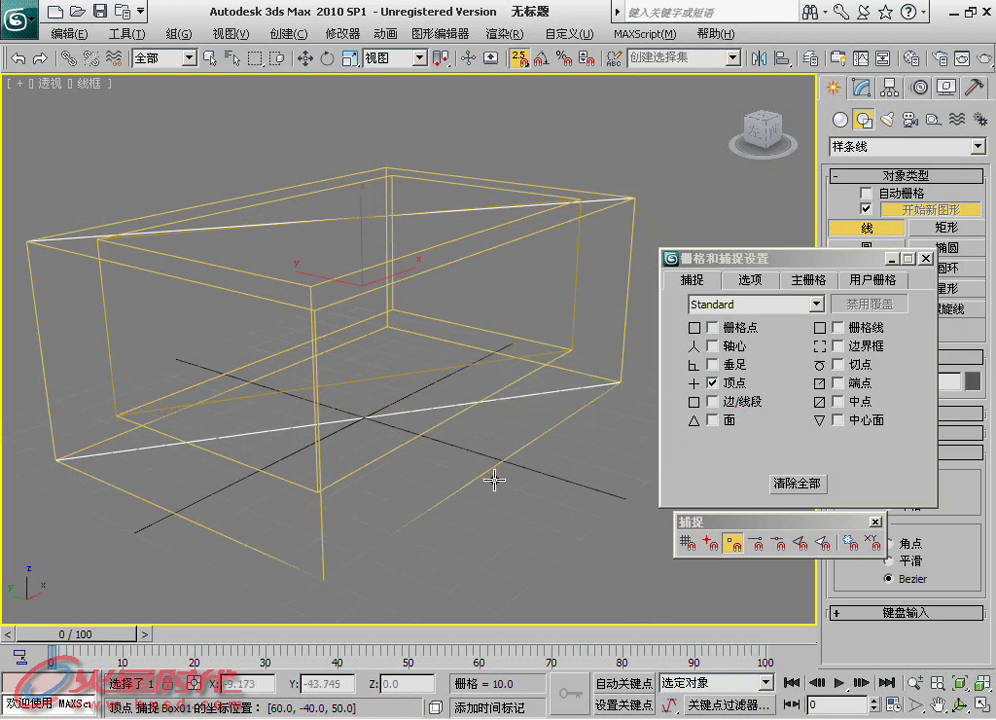
alt+middle_drag(402, 482, 476, 485)
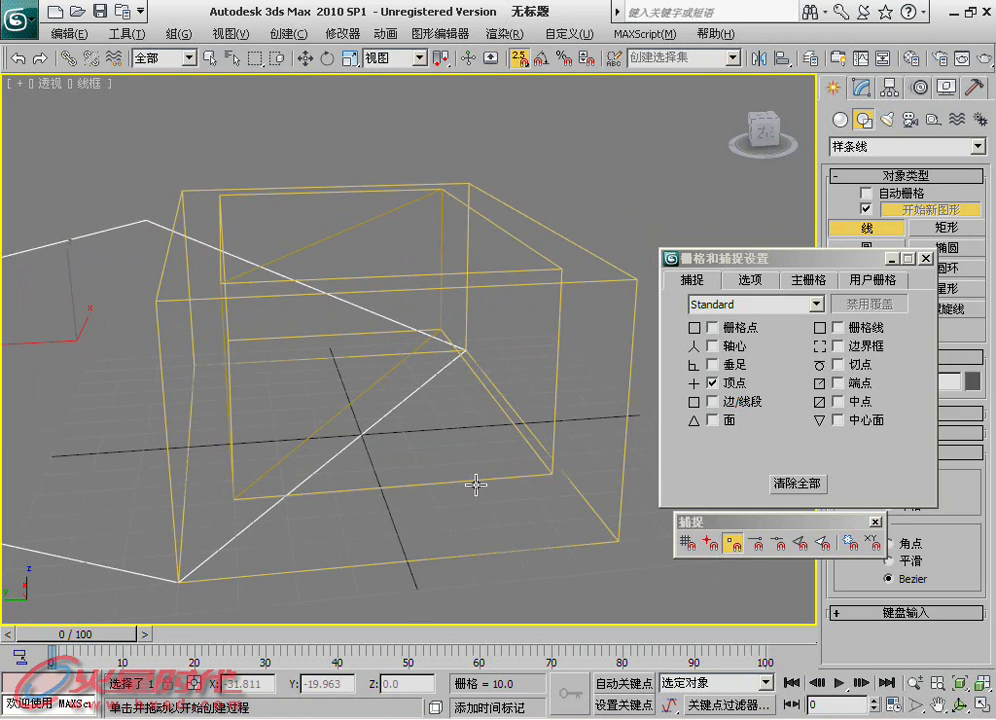
scroll(413, 487, down, 2)
scroll(465, 485, down, 2)
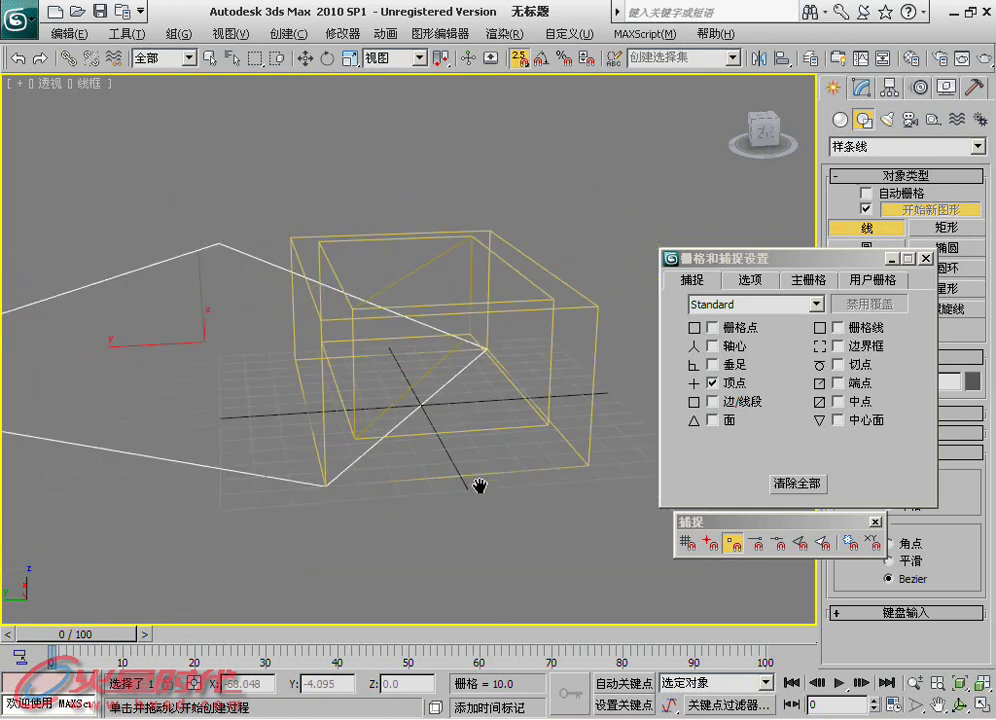
scroll(409, 476, down, 1)
alt+middle_drag(395, 474, 468, 476)
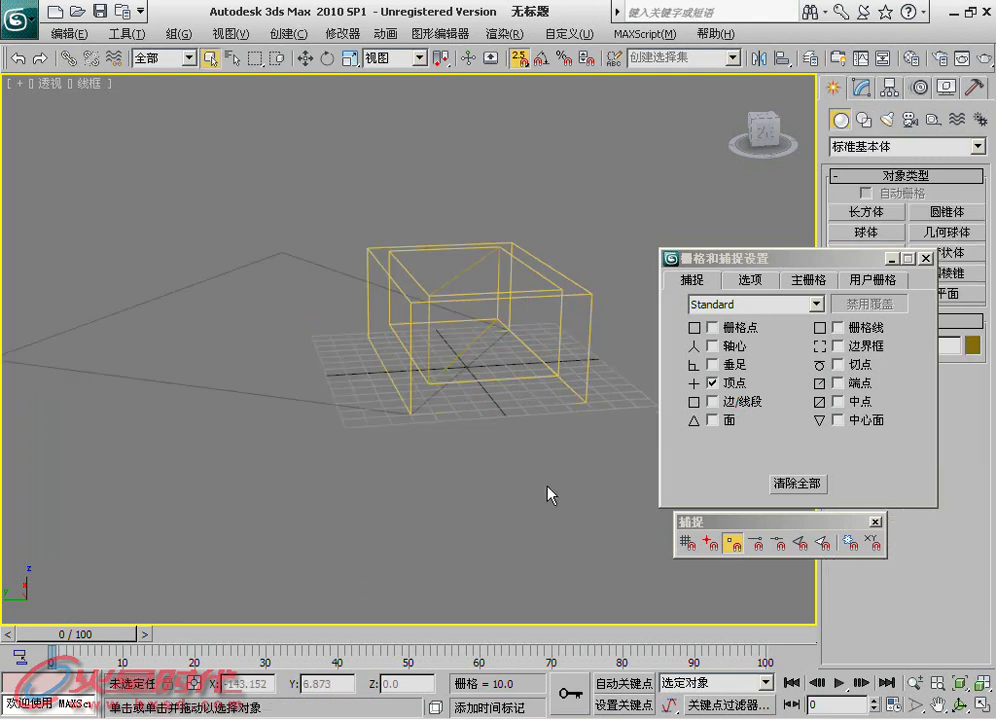
Switch the Snaps Toggle flyout from 2.5D back to 3D mode.
mouse_move(555, 478)
alt+middle_down()
mouse_move(518, 489)
mouse_move(466, 482)
alt+middle_up()
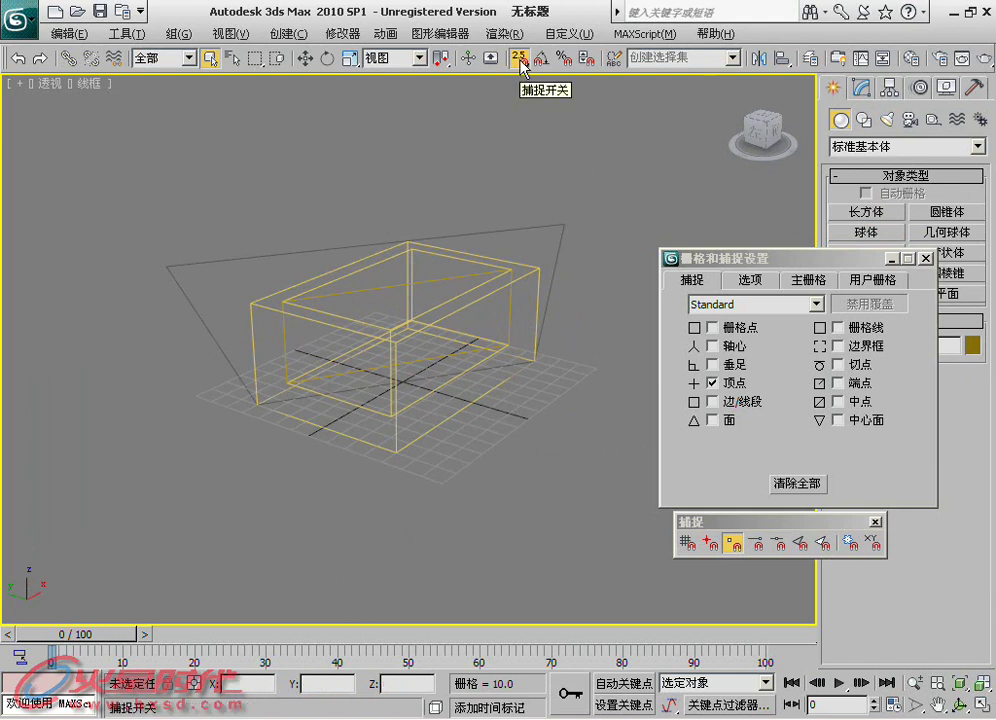
drag(522, 66, 524, 110)
alt+middle_drag(572, 416, 549, 510)
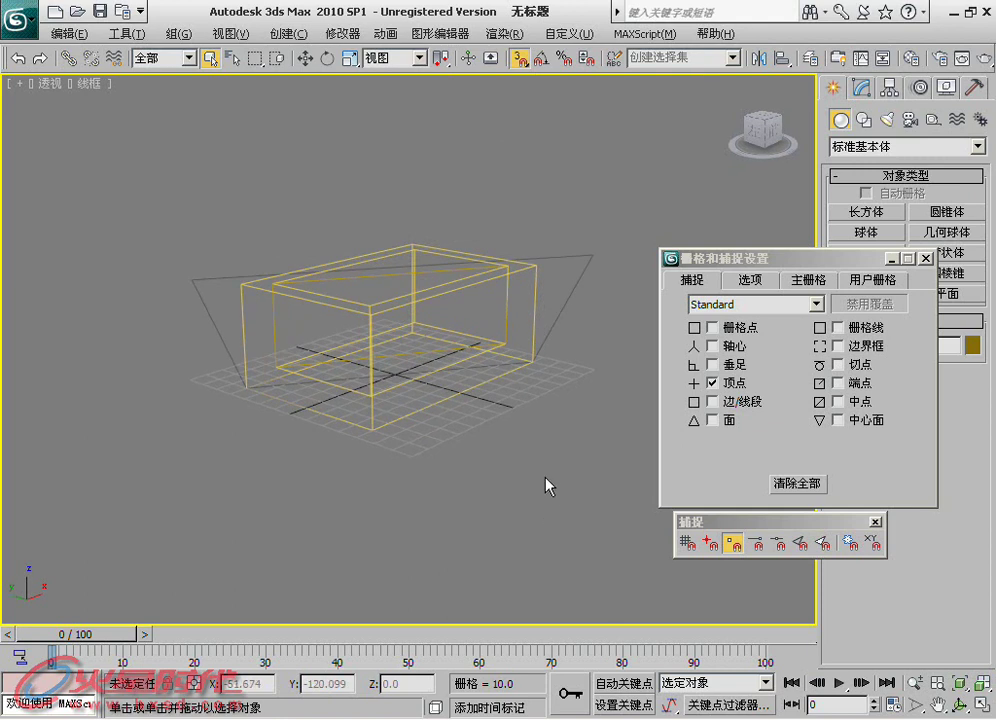
scroll(545, 486, up, 3)
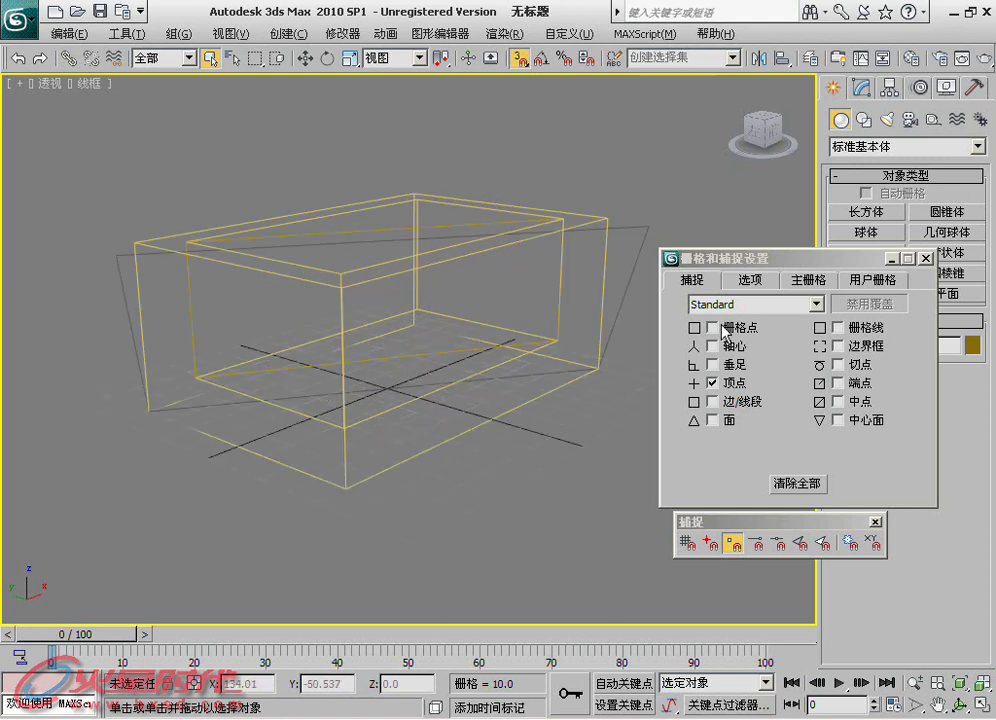
Replace Vertex snapping with Grid Points in Grid and Snap Settings.
click(714, 382)
click(727, 330)
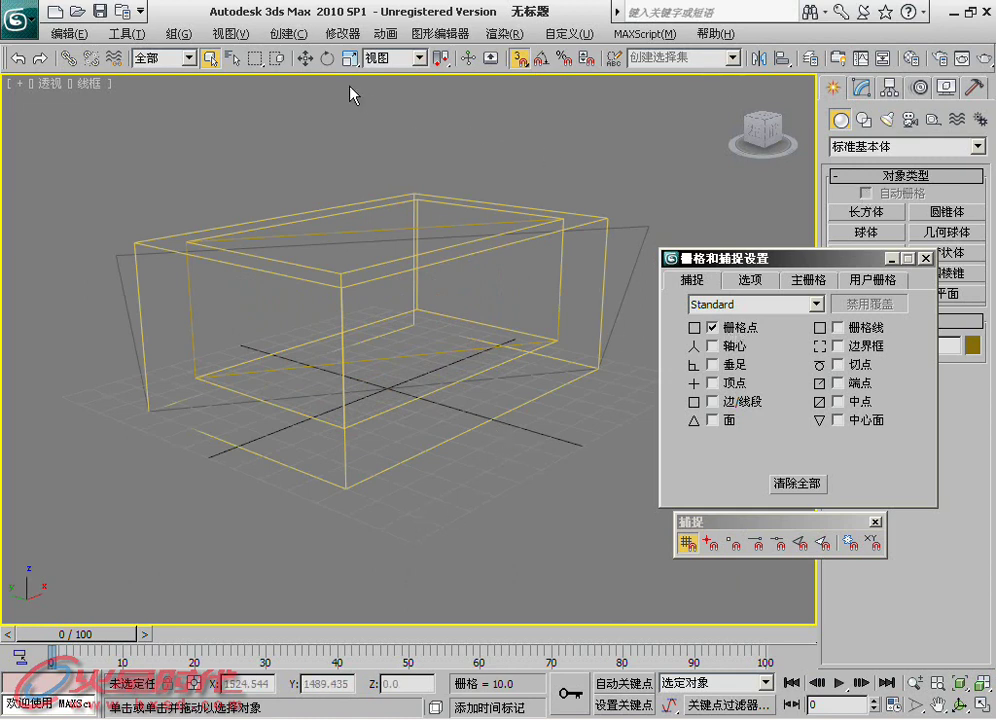
click(305, 58)
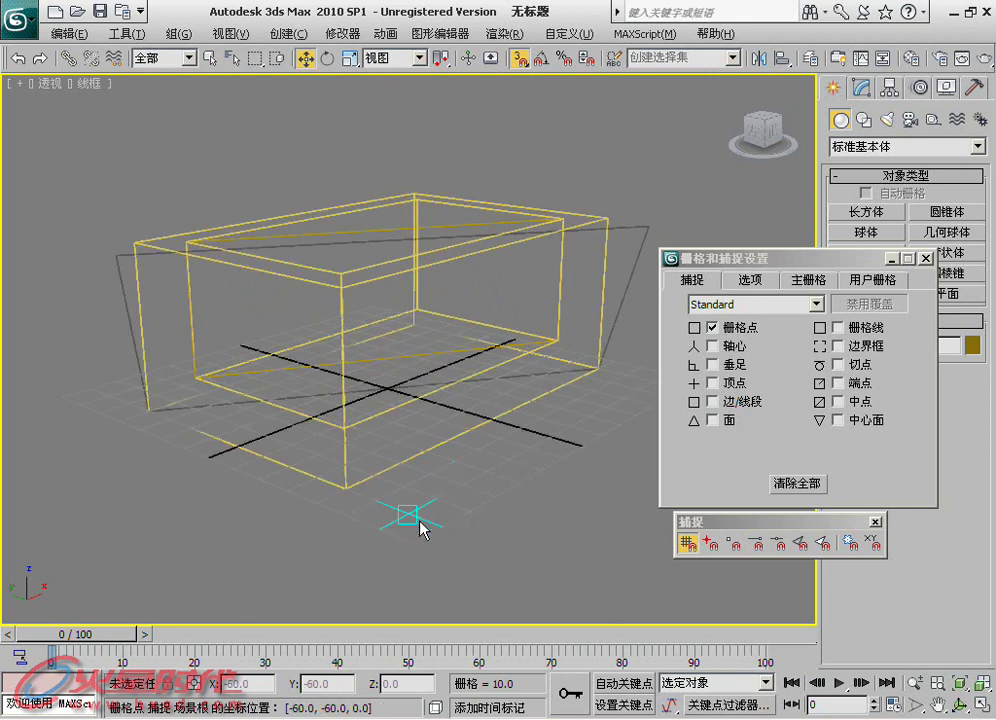
Create a small test box snapped to grid points and toggle the wireframe display.
click(852, 208)
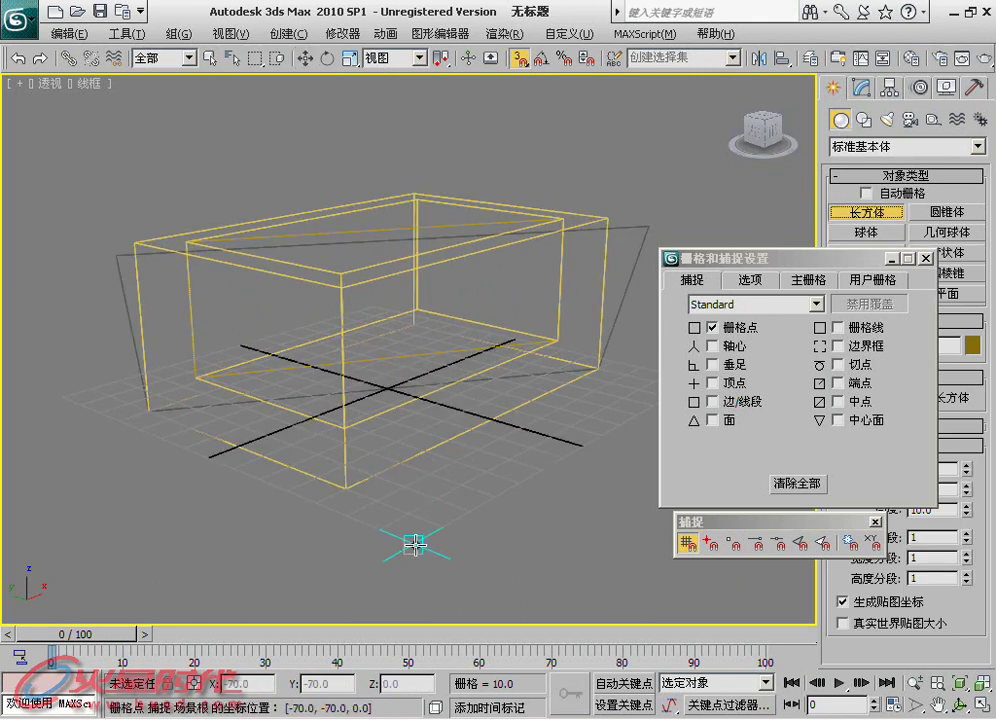
drag(415, 544, 445, 522)
click(483, 487)
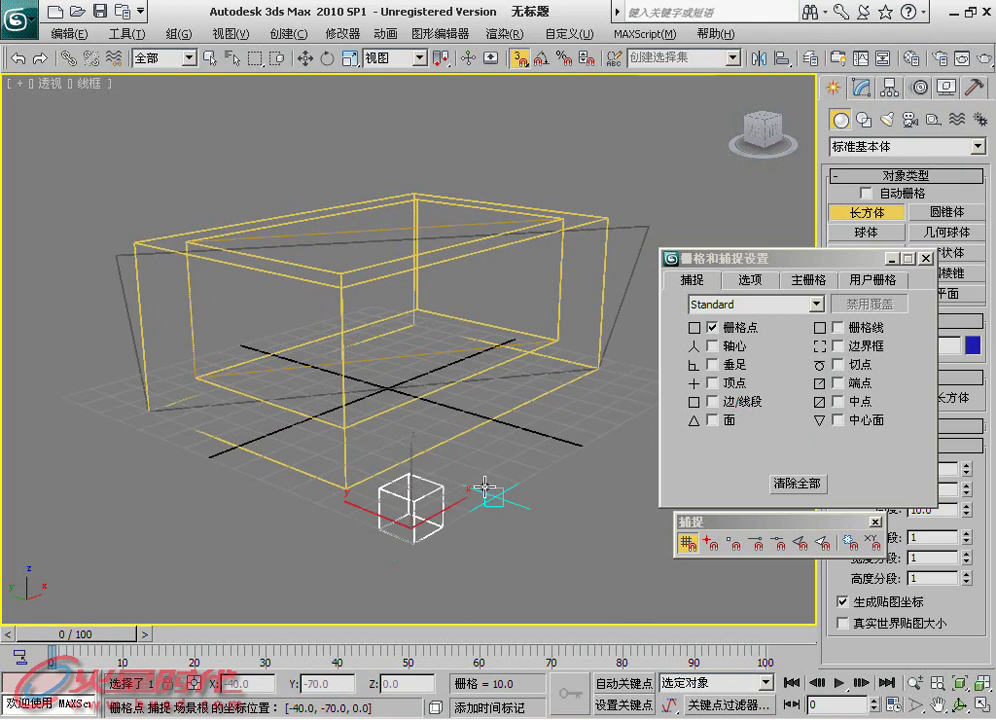
mouse_move(483, 487)
alt+middle_down()
mouse_move(535, 523)
mouse_move(505, 478)
mouse_move(529, 494)
mouse_move(500, 515)
mouse_move(526, 511)
alt+middle_up()
key(F3)
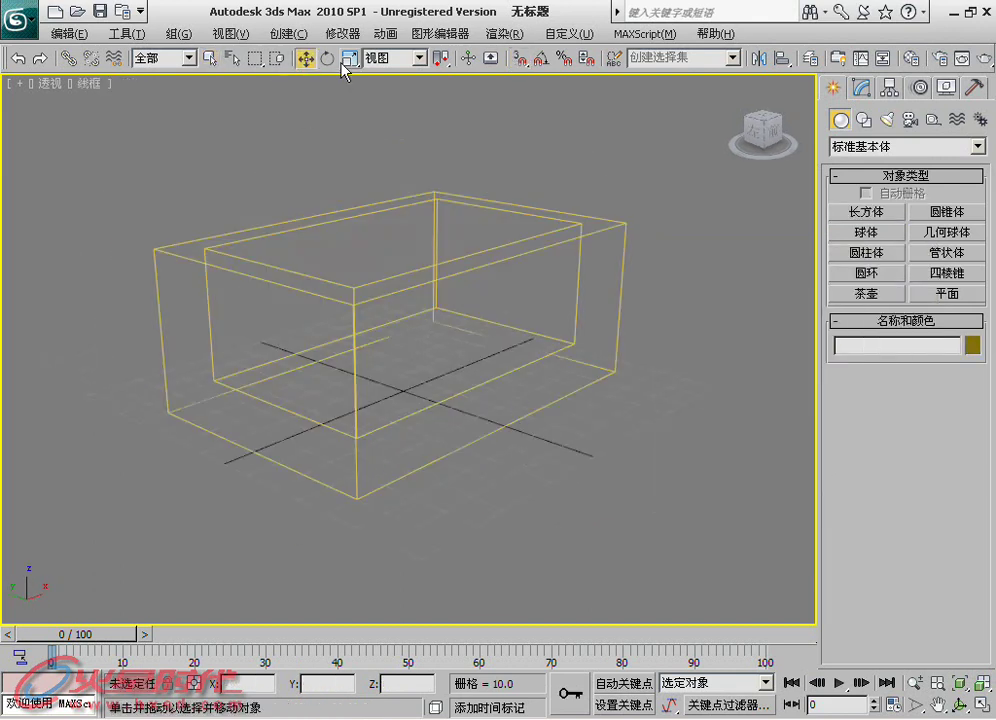
Drag Box01 onto a snapped grid point and back to 0, 0, 0, then close the snap settings.
click(305, 58)
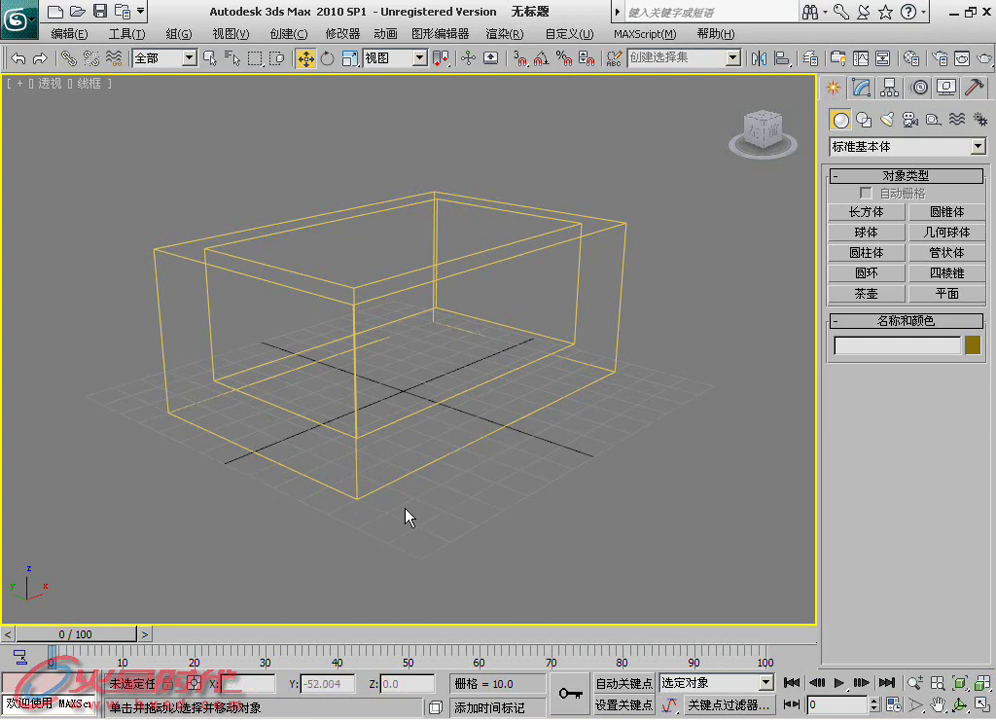
right_click(517, 62)
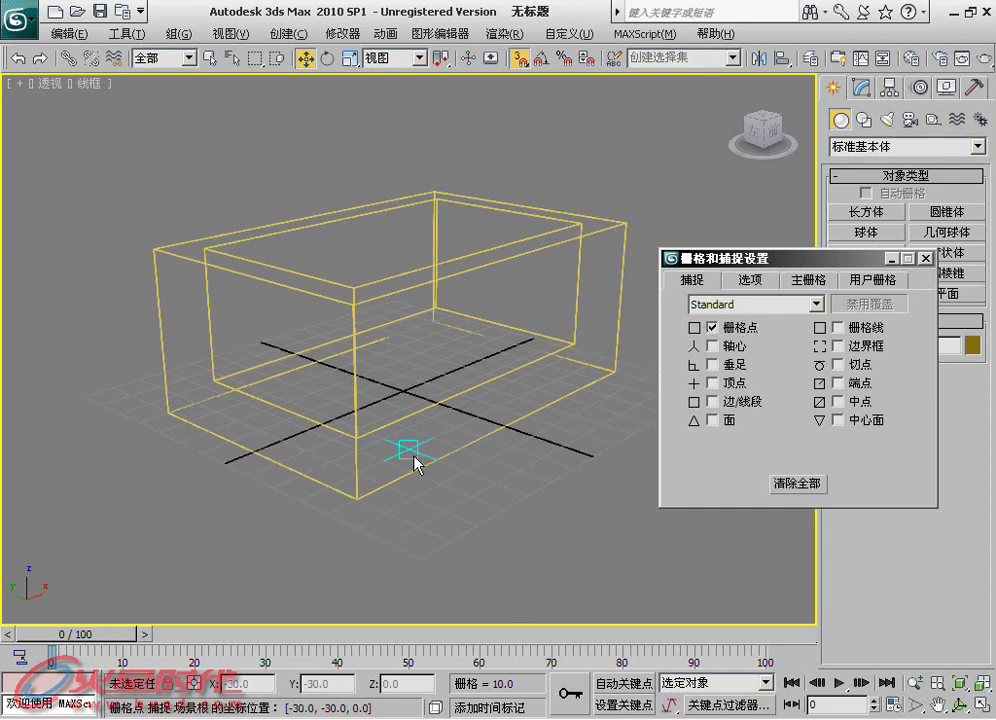
drag(352, 498, 381, 510)
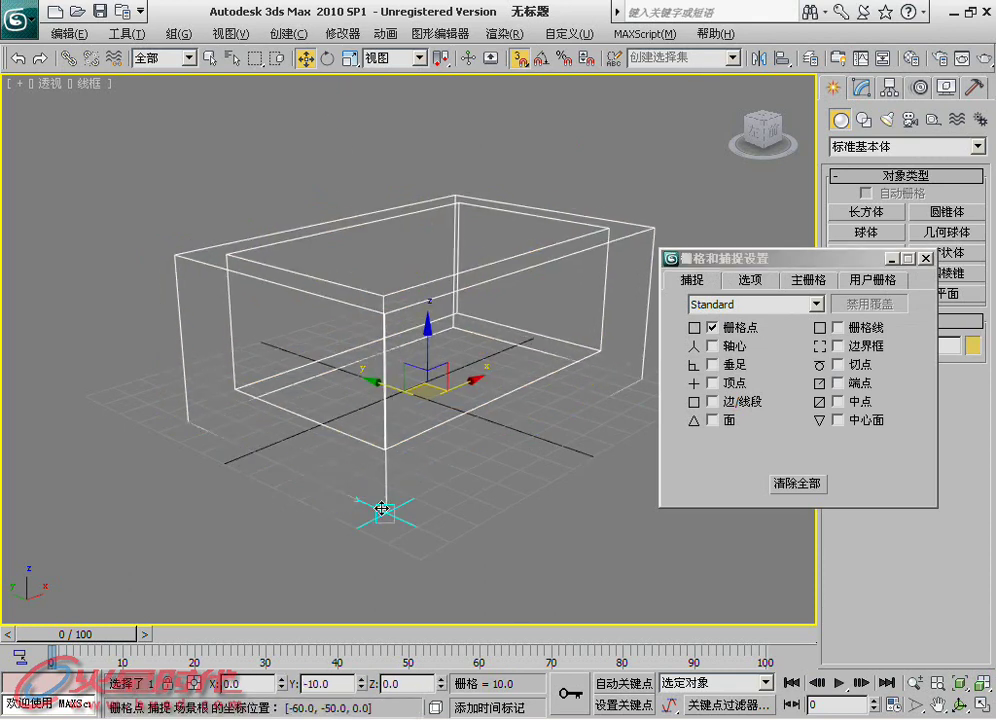
mouse_move(381, 509)
mouse_down()
mouse_move(392, 512)
mouse_move(455, 450)
mouse_up()
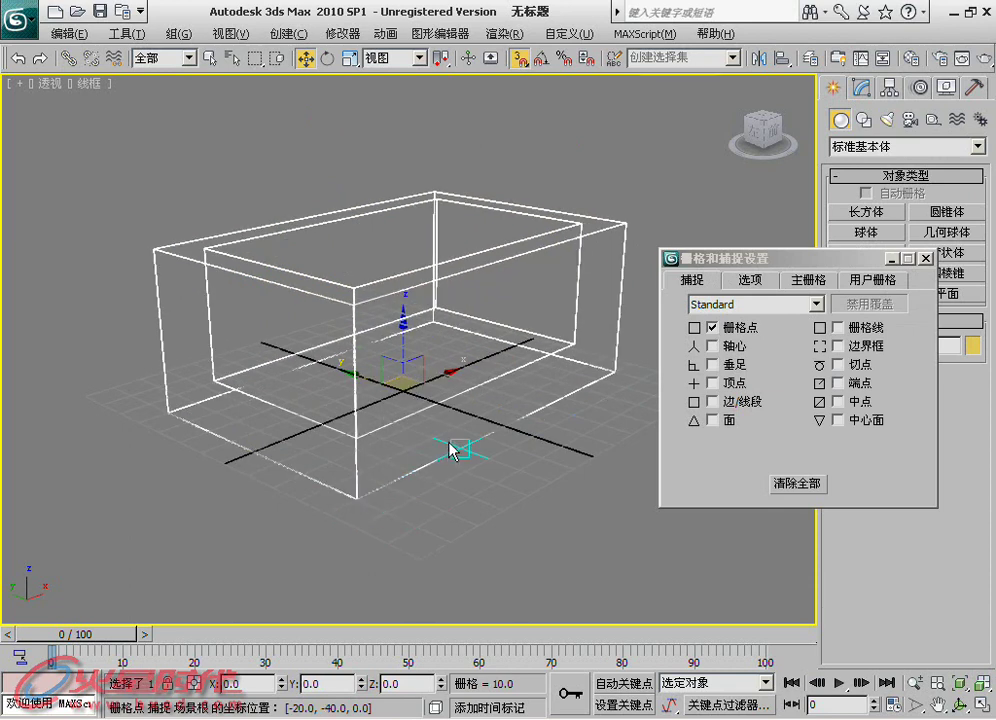
click(485, 242)
click(327, 58)
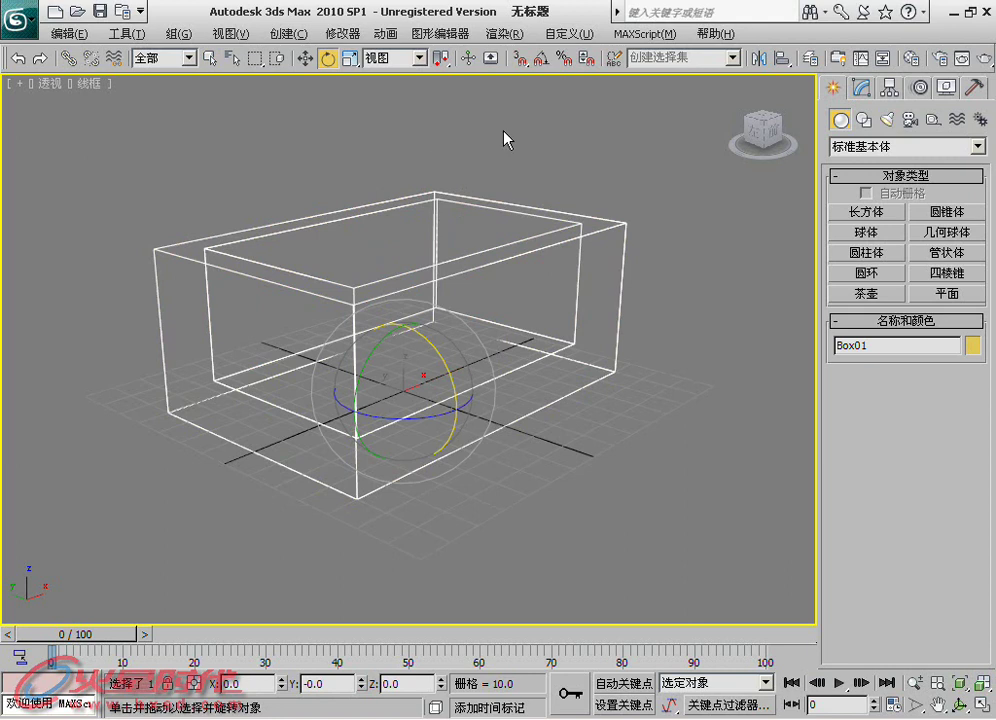
Undo a free rotation, enable Angle Snap at 90°, then test a snapped 90° rotation and undo it.
mouse_move(425, 339)
mouse_down()
mouse_move(484, 489)
mouse_move(484, 527)
mouse_up()
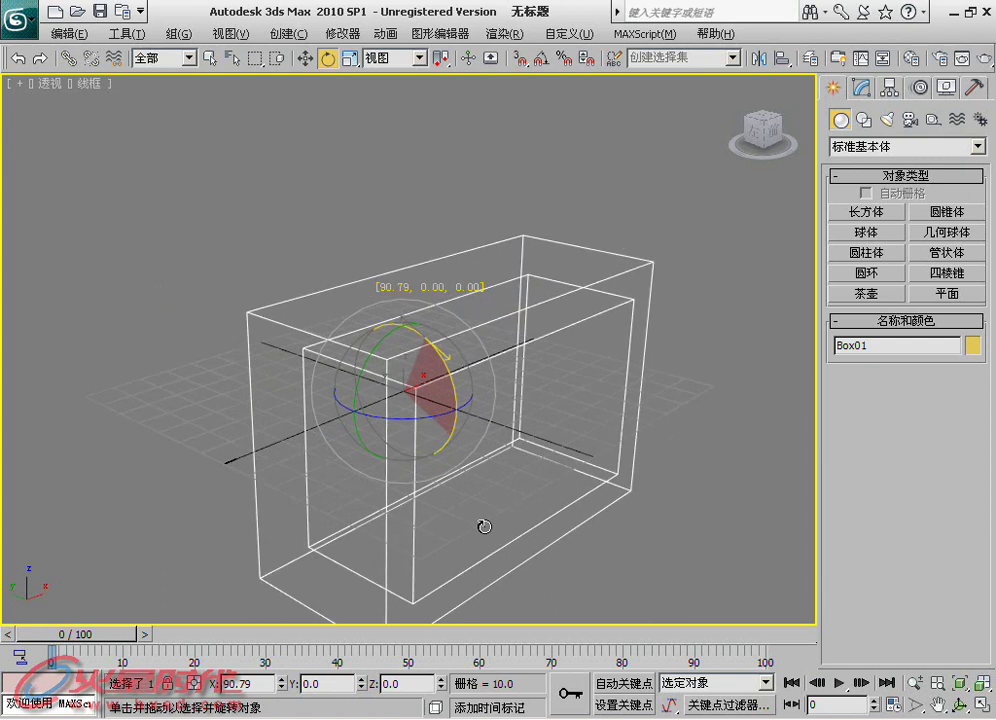
key(ctrl+z)
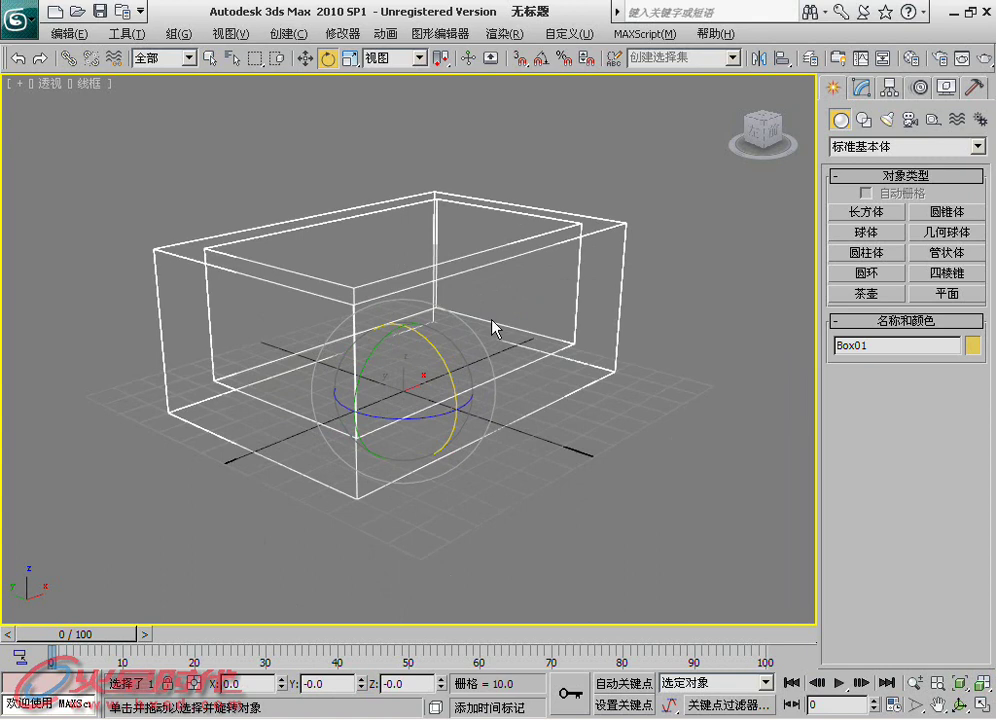
click(541, 60)
right_click(544, 63)
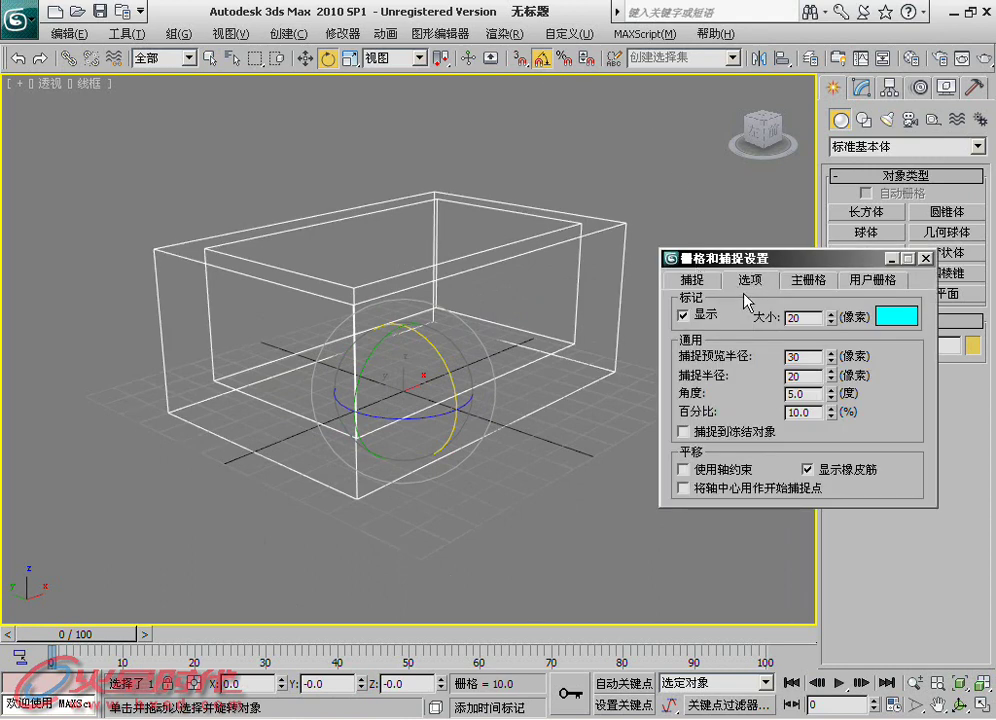
double_click(799, 396)
text(90)
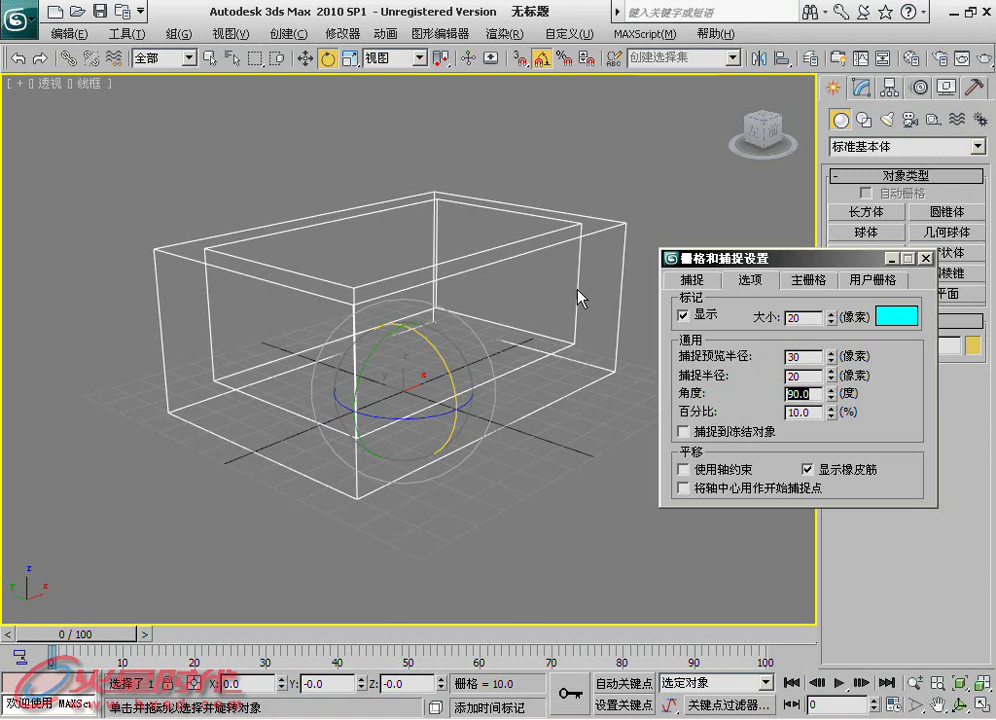
drag(431, 340, 438, 350)
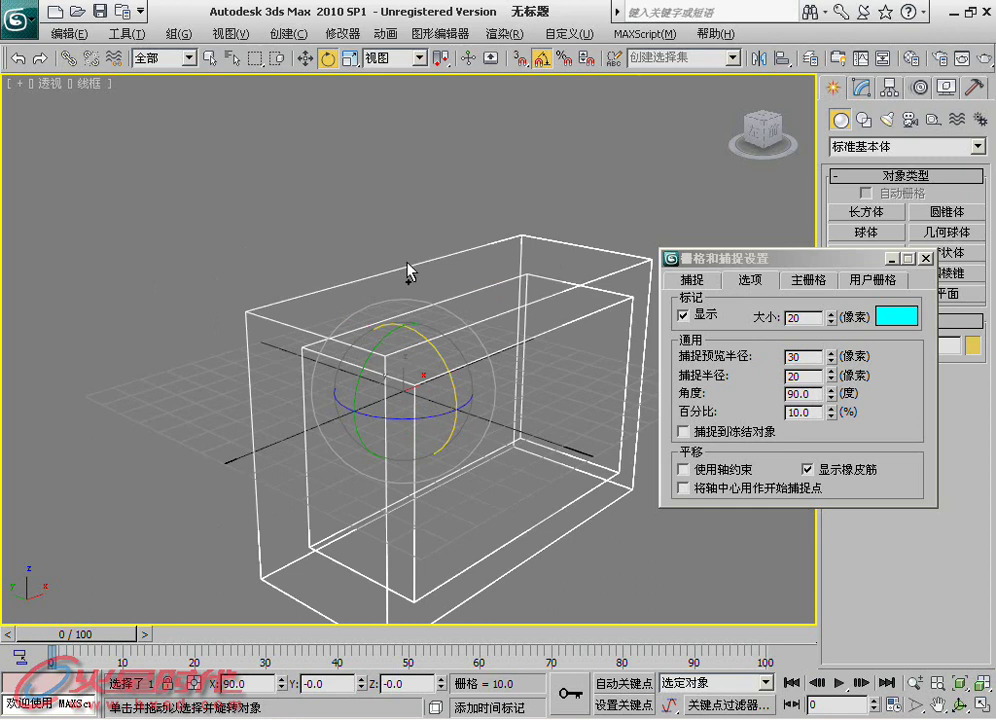
key(ctrl+z)
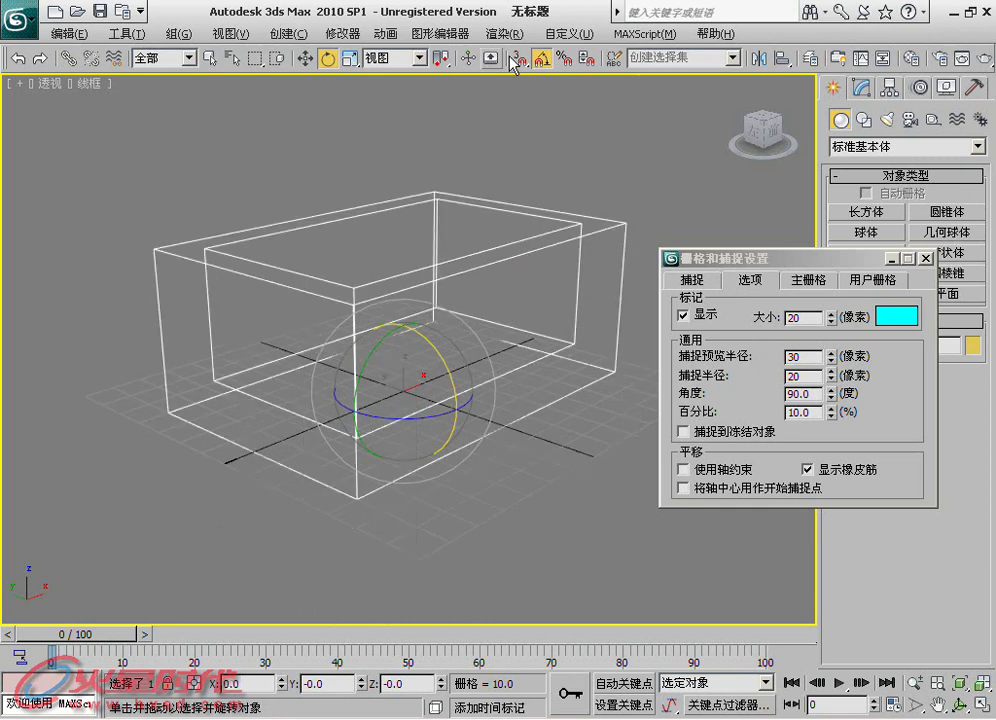
Disable Angle Snap via Tools > Grids and Snaps and reselect Box01.
click(540, 60)
click(124, 33)
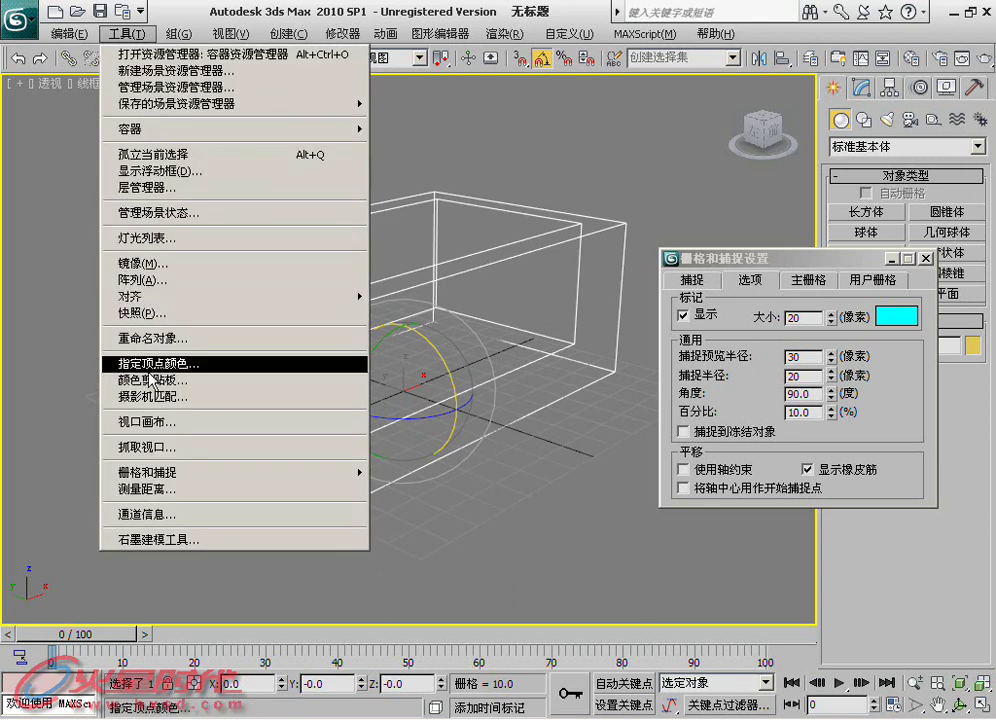
mouse_move(150, 471)
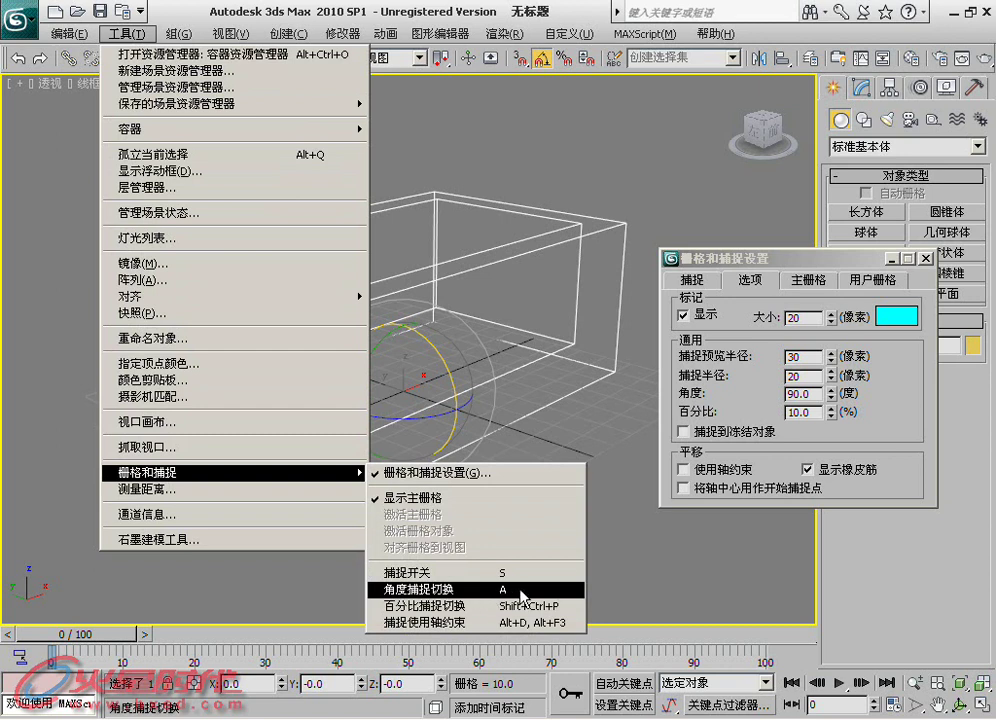
click(521, 590)
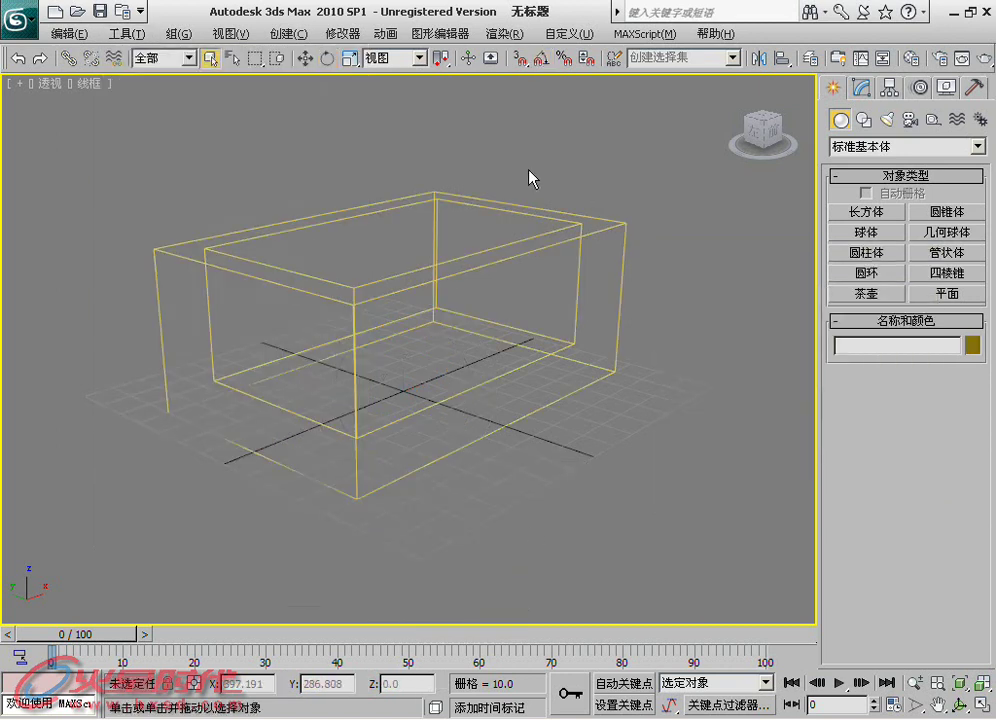
click(355, 192)
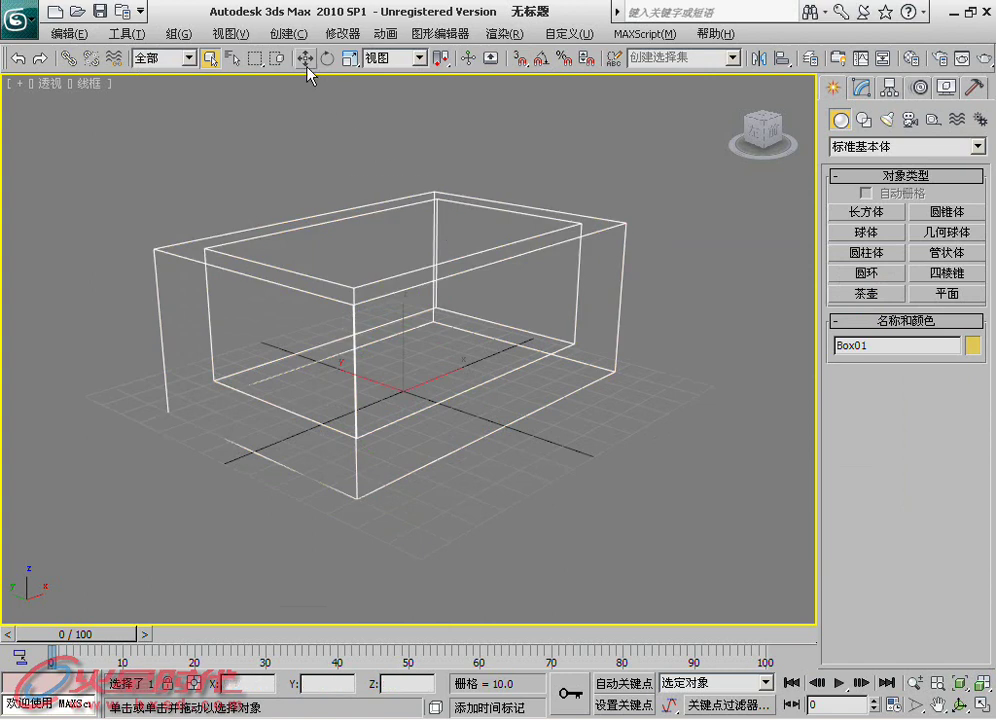
With Uniform Scale and Percent Snap at 100%, scale Box01 to 200% on X, Y and Z.
click(349, 58)
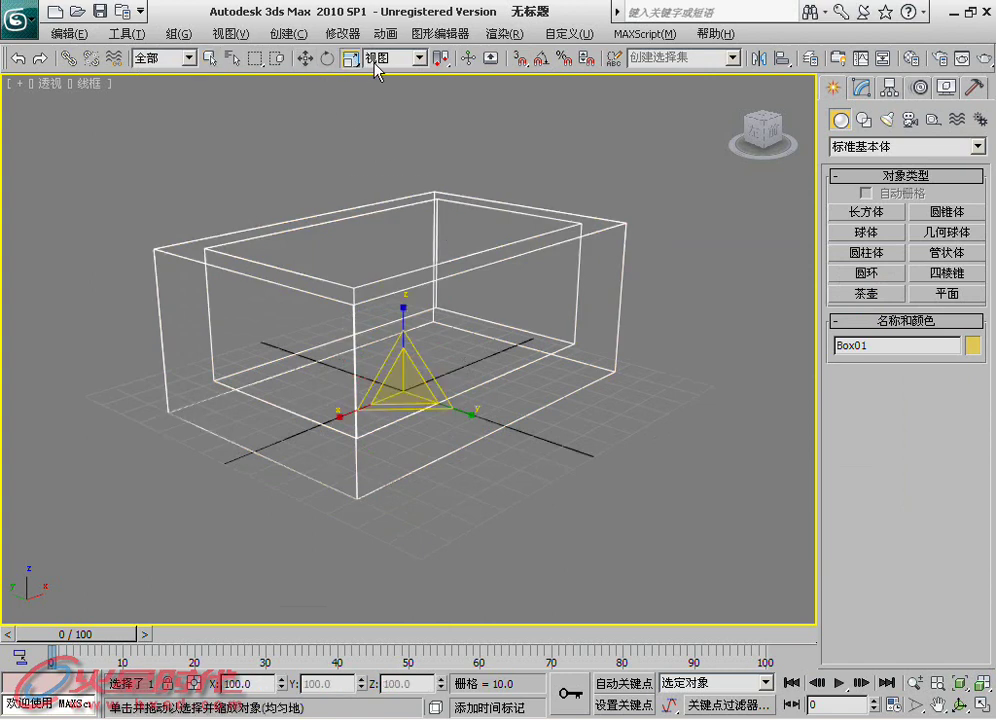
click(566, 60)
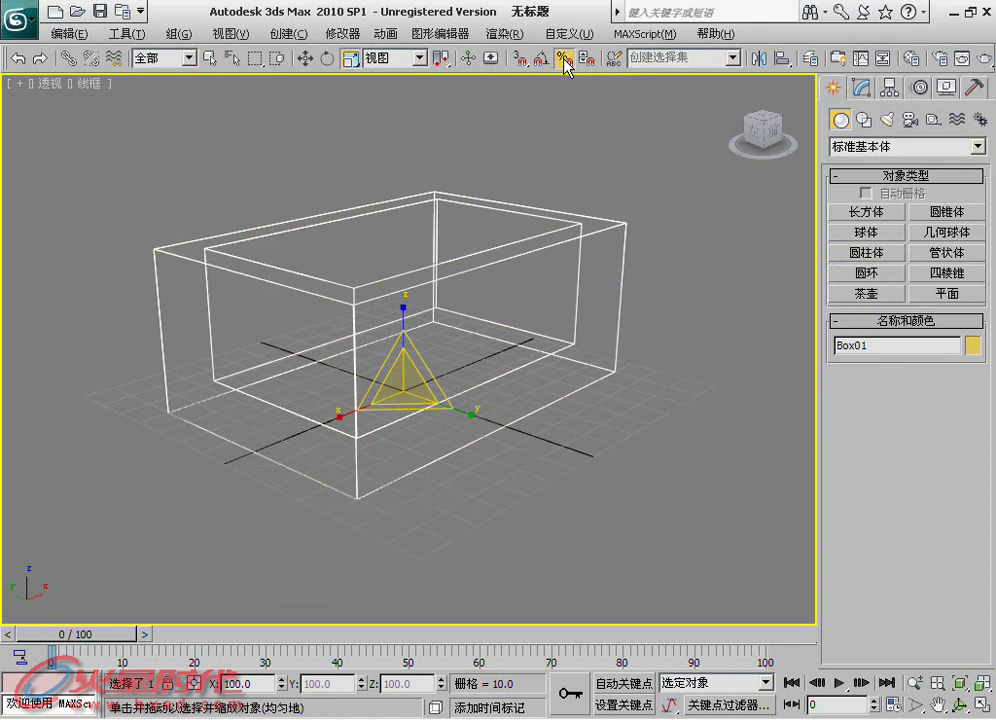
right_click(566, 62)
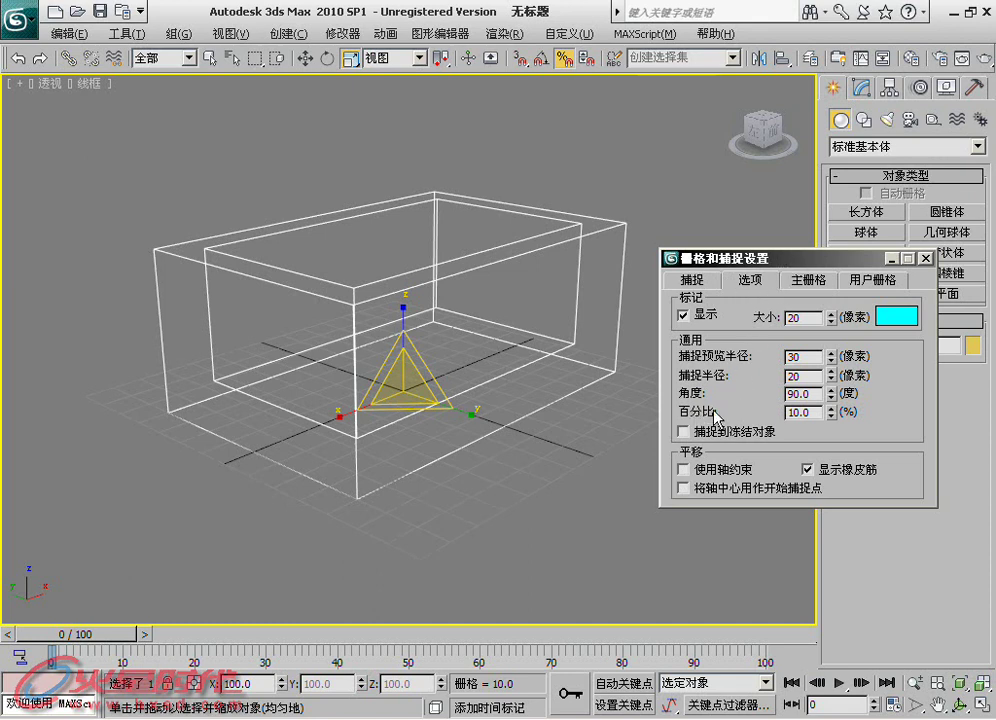
drag(817, 410, 718, 410)
text(1)
key(Return)
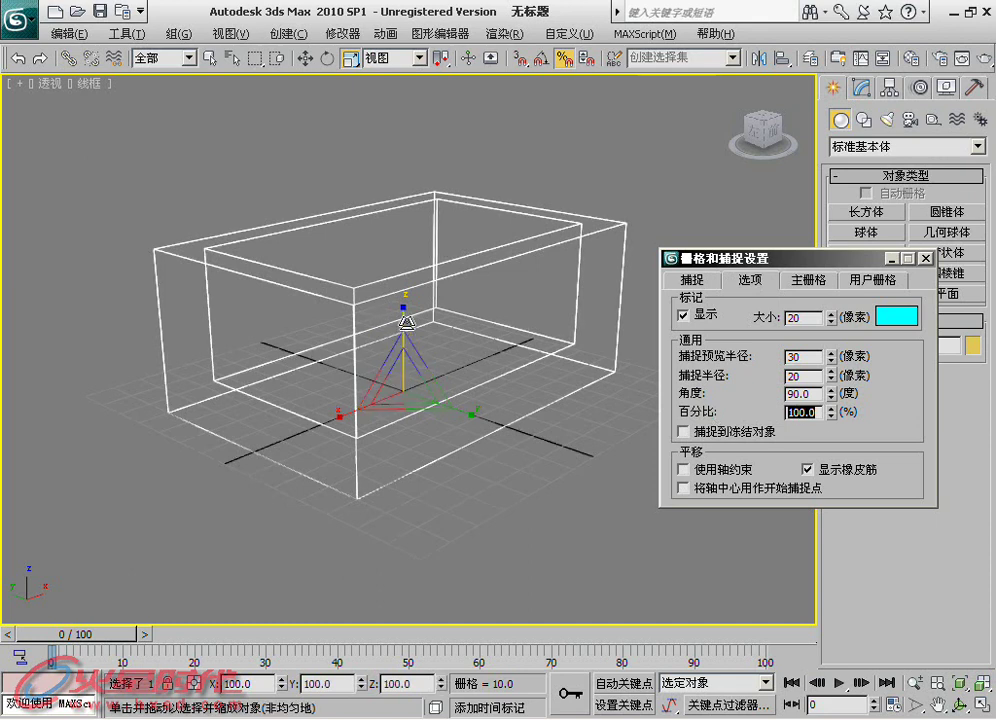
mouse_move(406, 303)
mouse_down()
mouse_move(351, 411)
mouse_move(318, 413)
mouse_up()
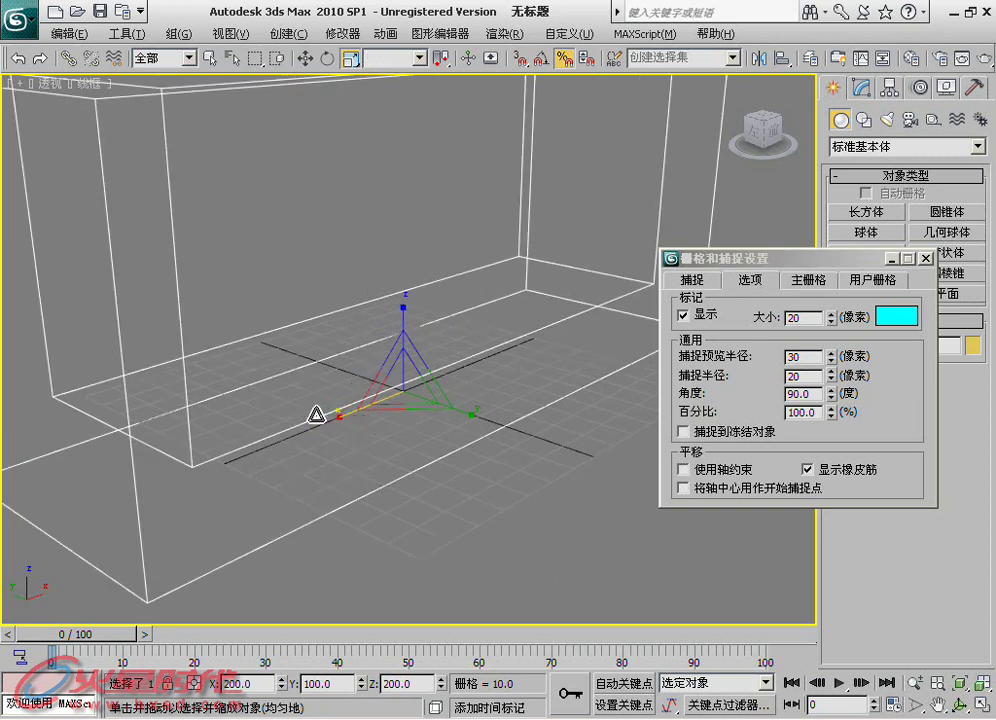
drag(466, 409, 498, 413)
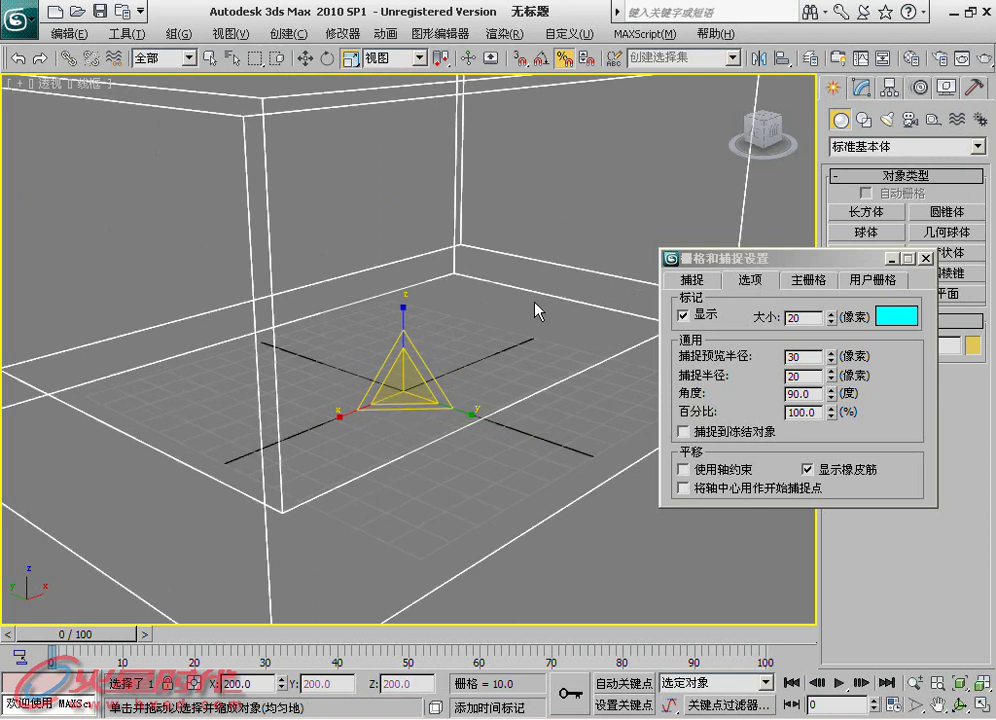
click(122, 33)
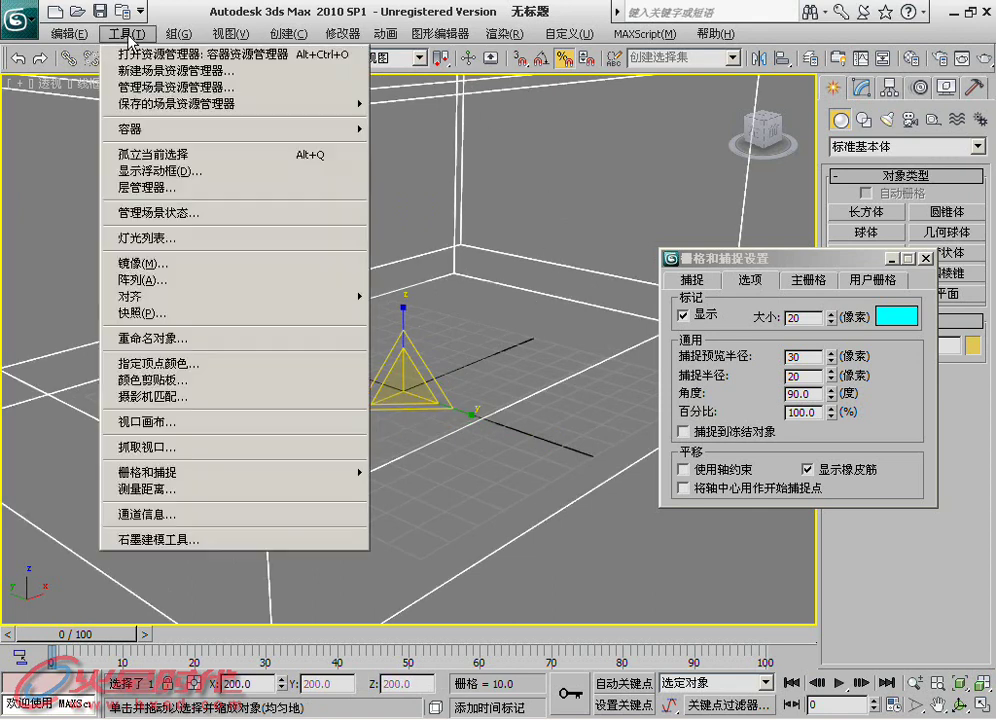